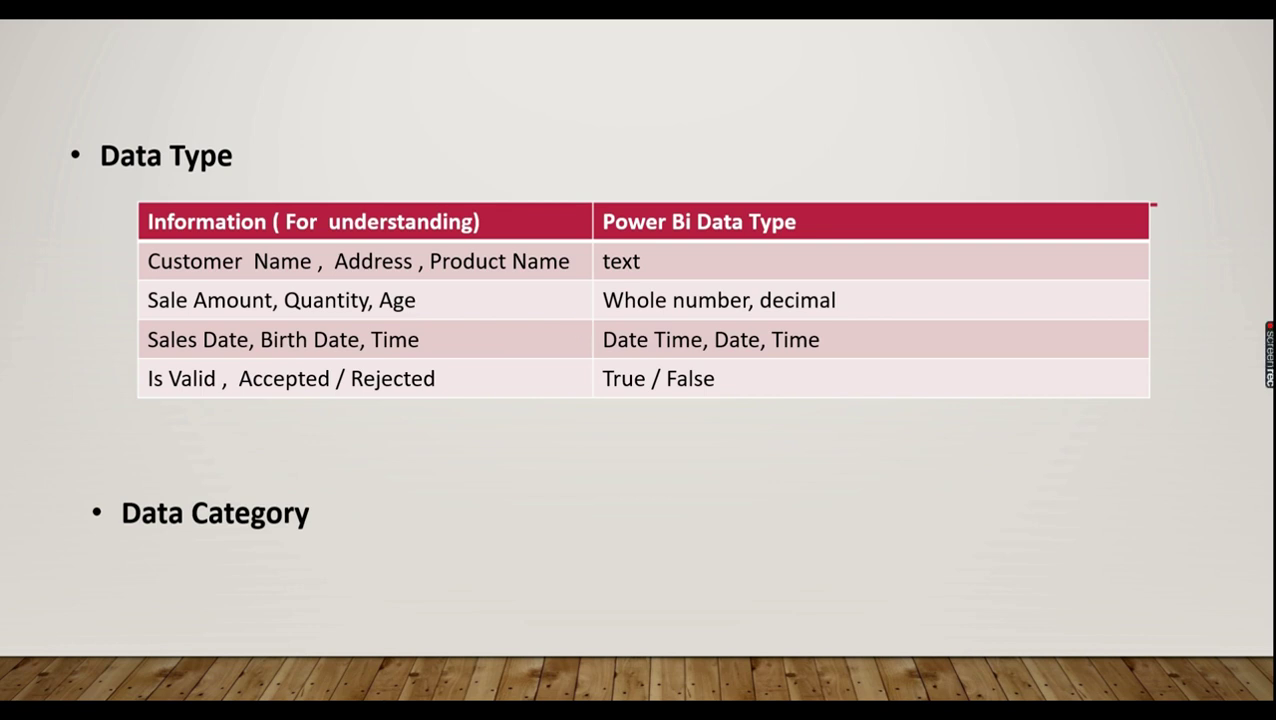
Exit the PowerPoint slideshow and switch to the First Dashboard in line report
key("Escape")
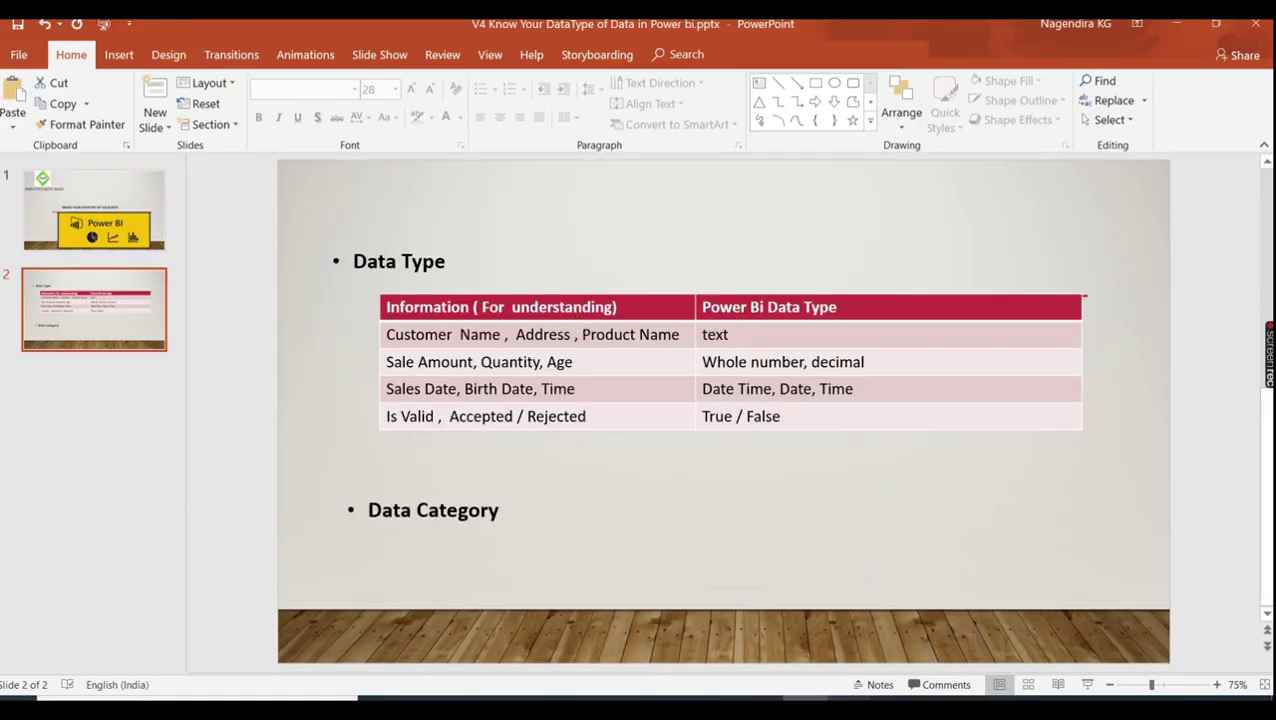
mouse_move(850, 708)
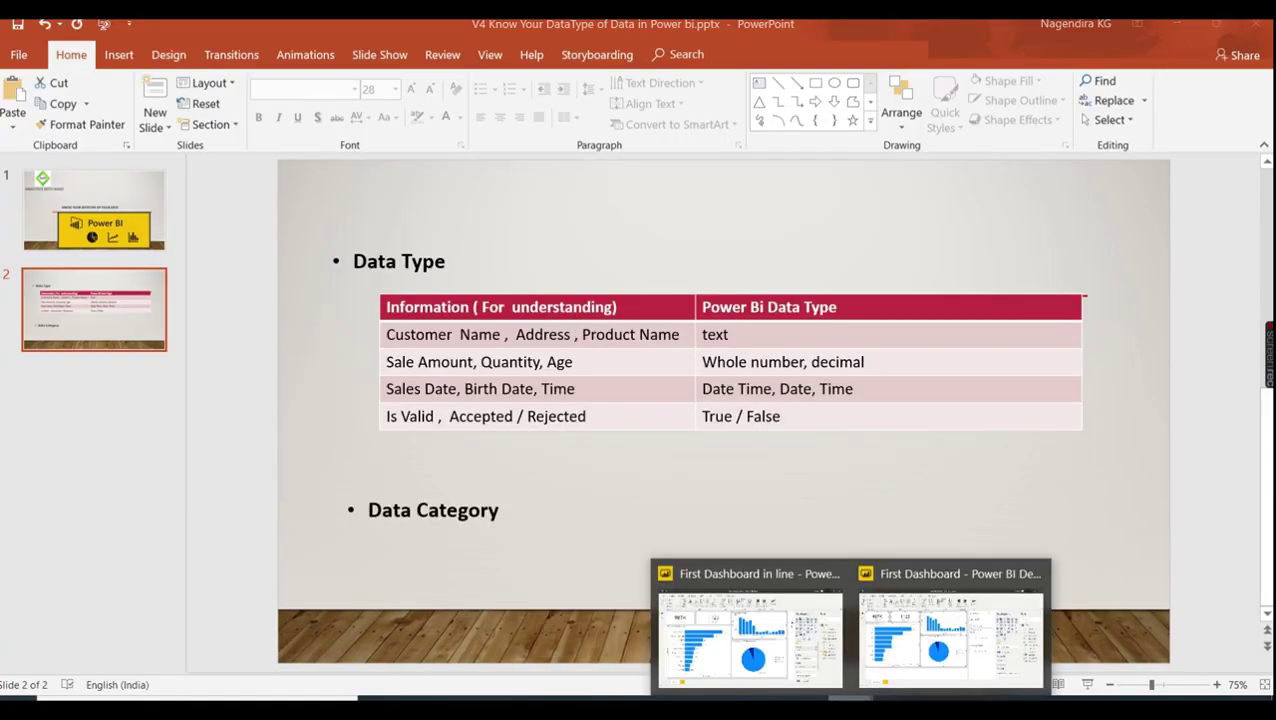
left_click(771, 620)
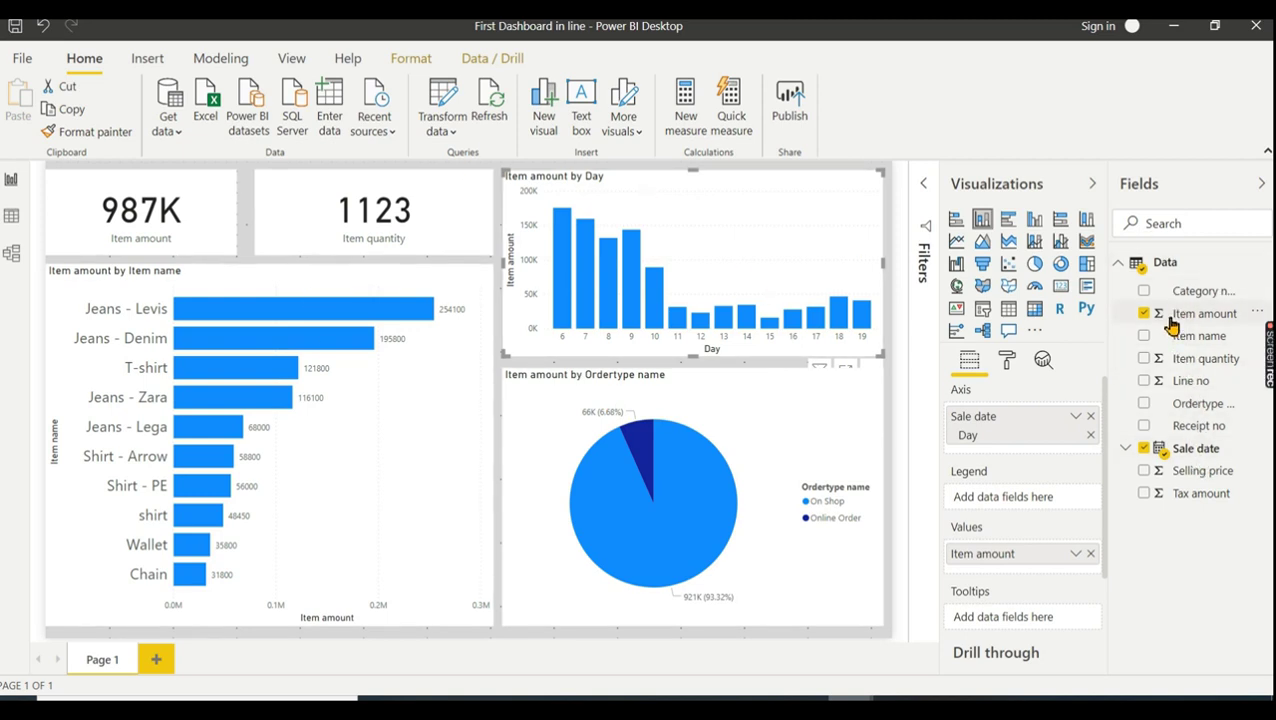
Inspect the Item amount and Item quantity fields, then show the Data table's 1,036 rows
left_click(1200, 314)
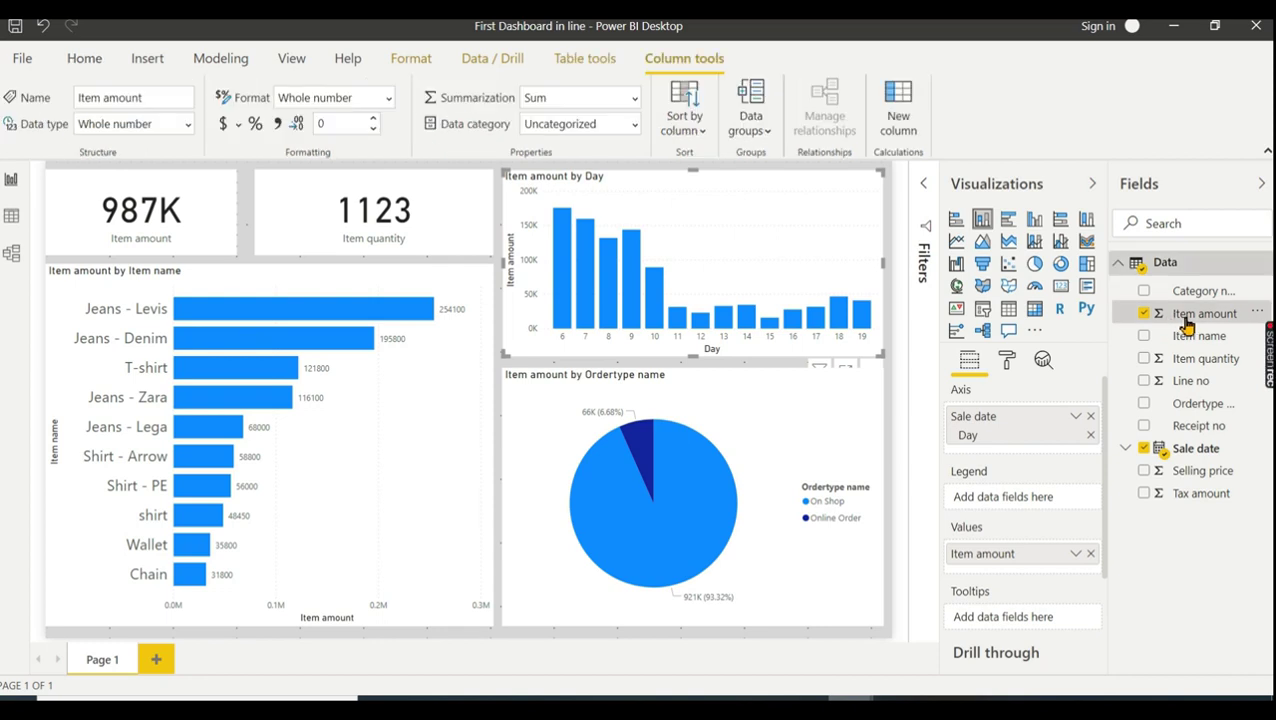
left_click(1196, 364)
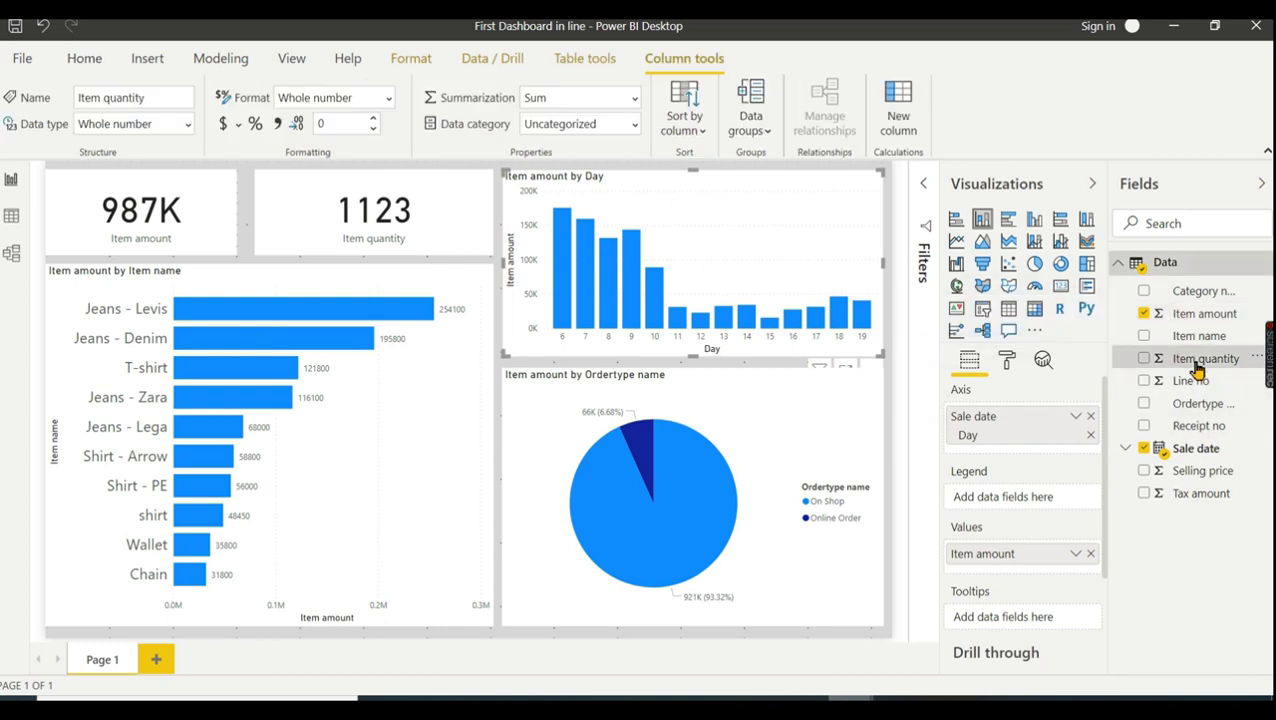
left_click(12, 215)
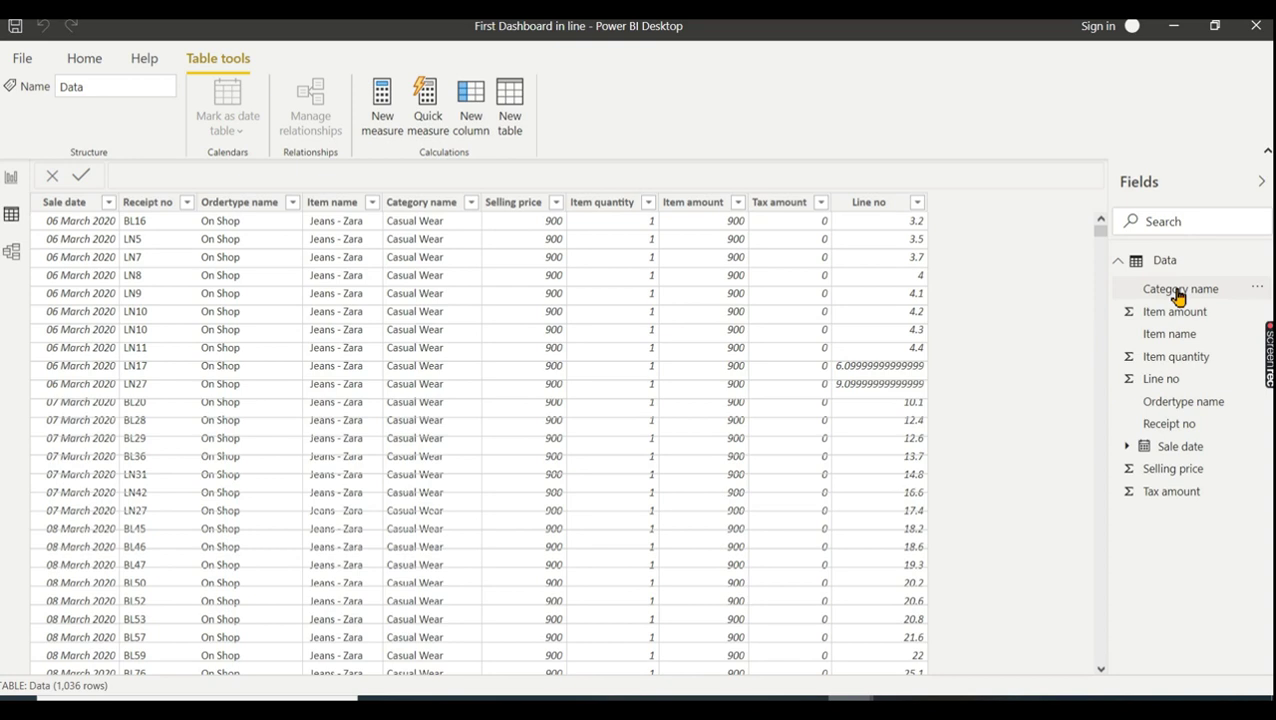
Check the data types of Category name, Item amount, Line no and Tax amount, then add a blank report page
left_click(1177, 292)
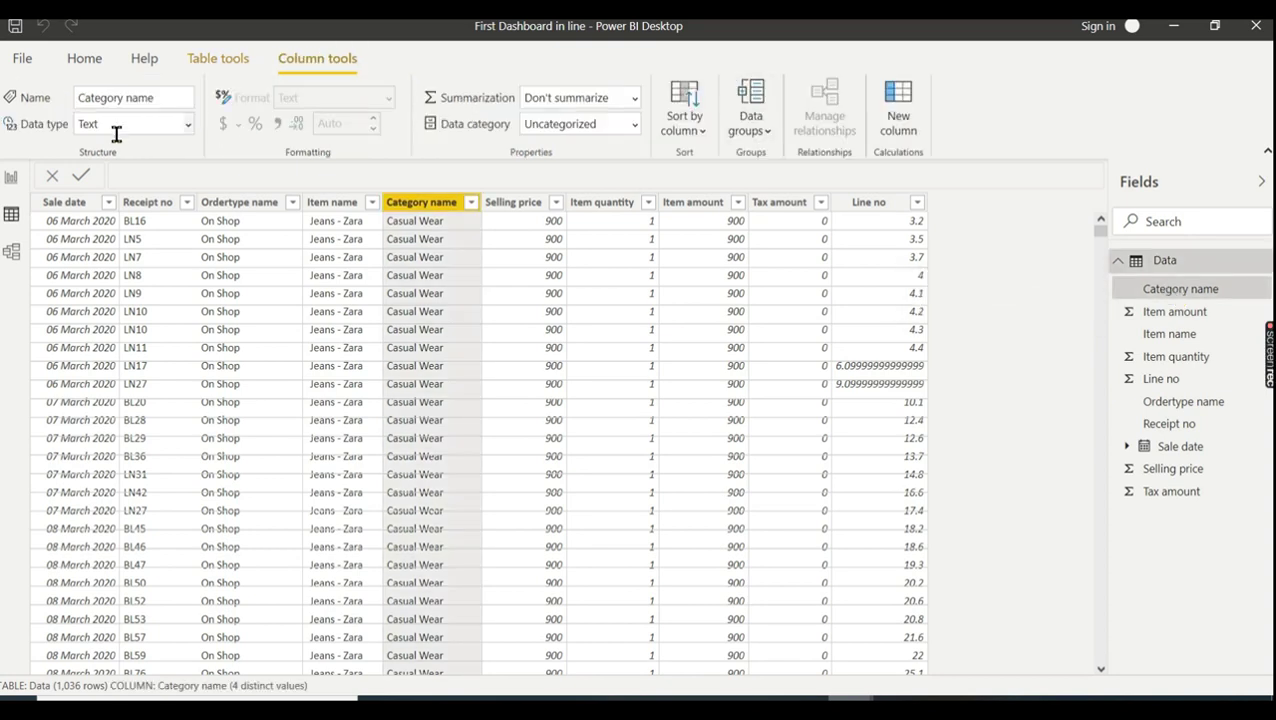
left_click(1187, 318)
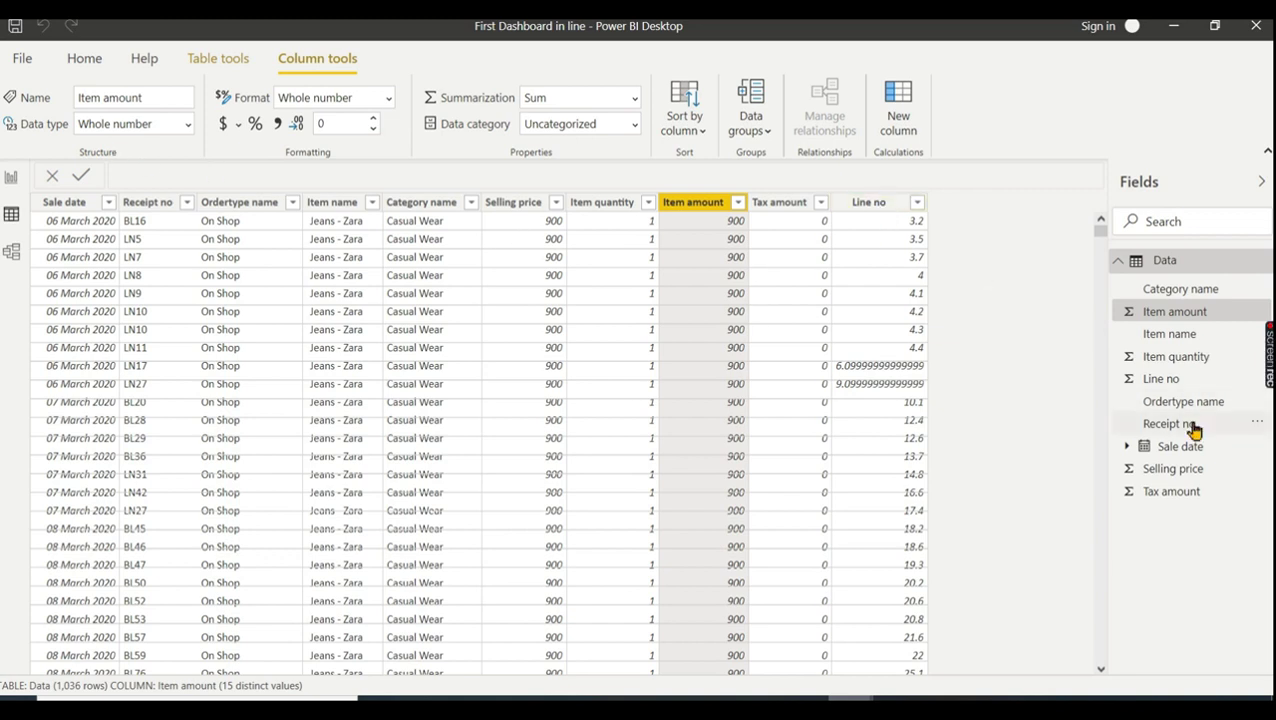
left_click(1163, 382)
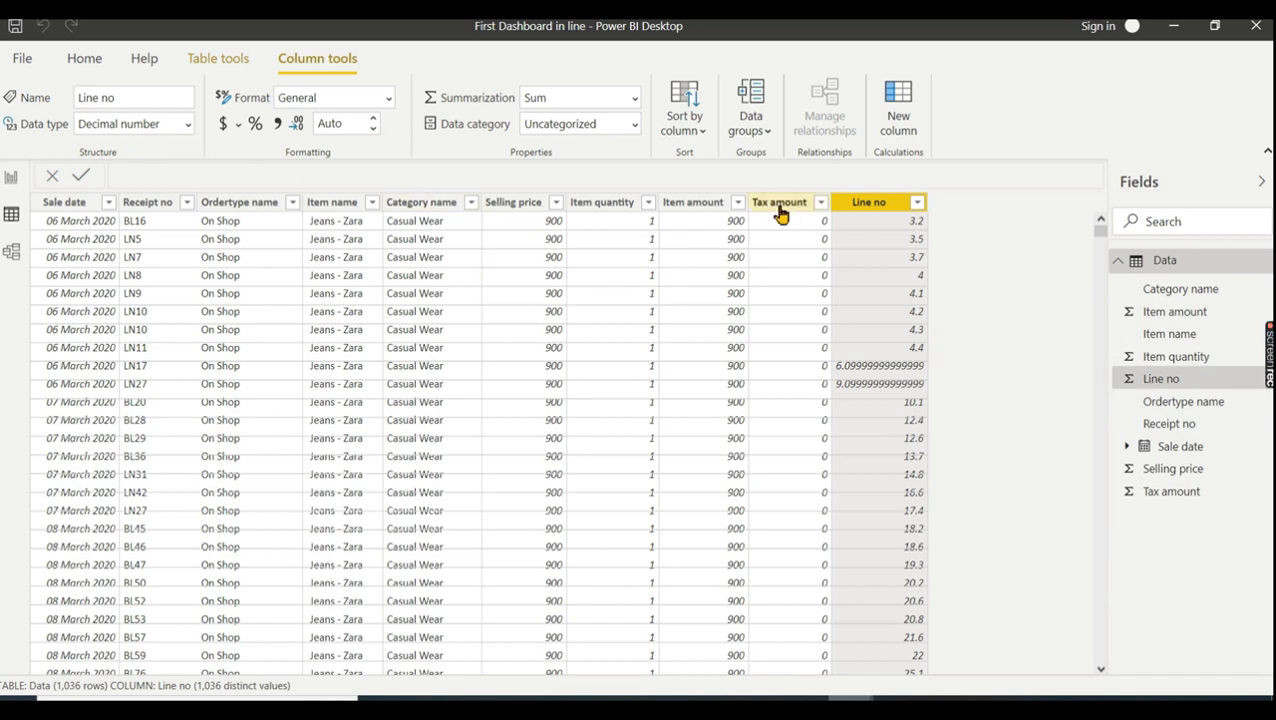
left_click(1174, 491)
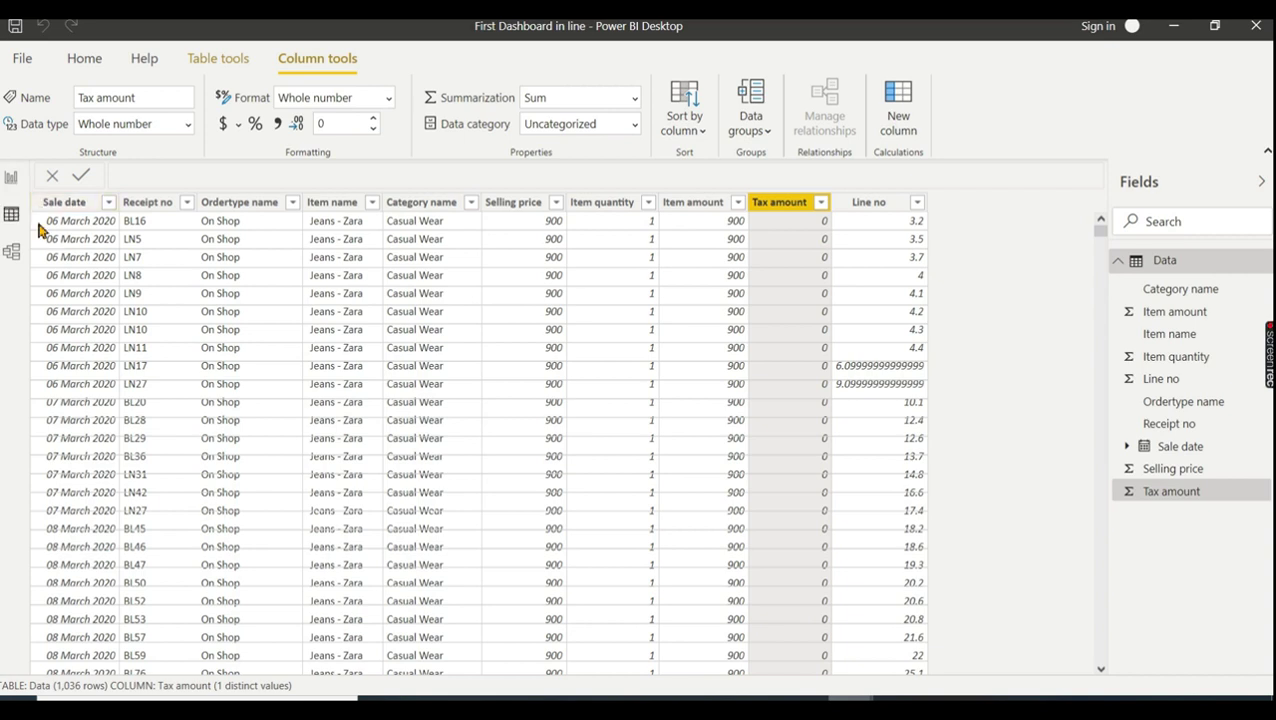
left_click(11, 177)
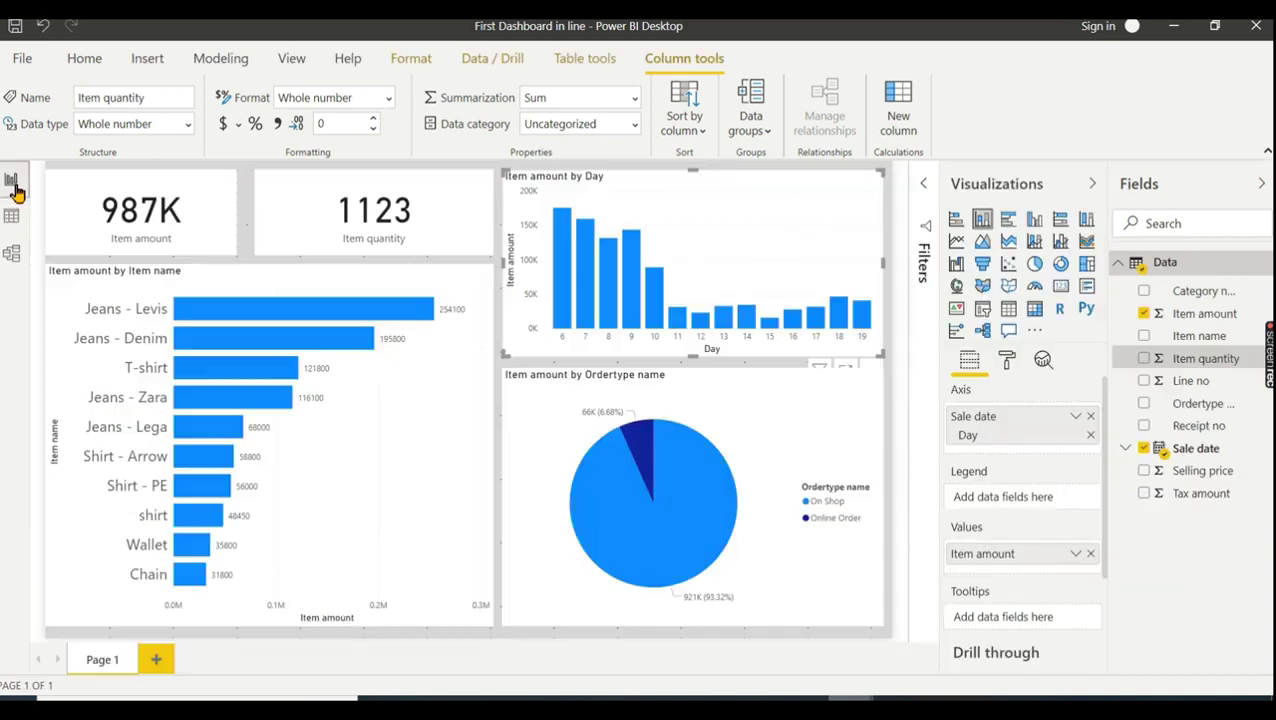
left_click(158, 657)
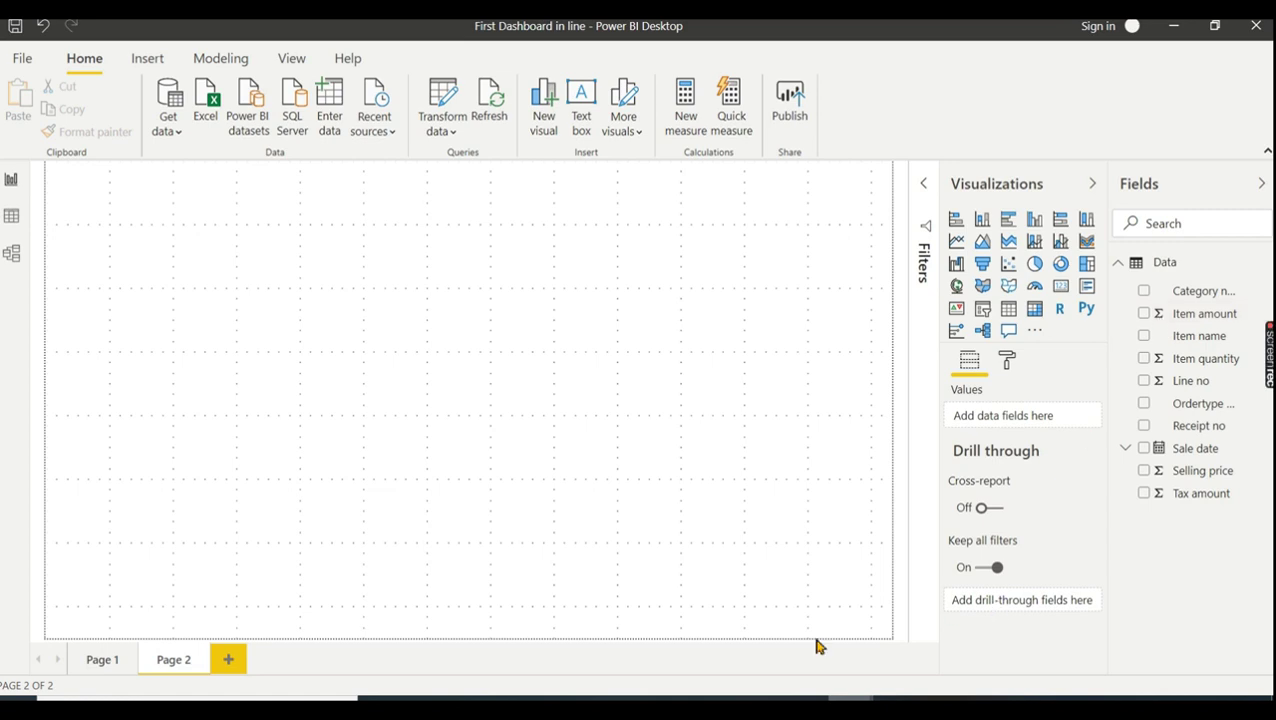
Switch to the Salesdata Header.xlsx workbook in Excel
mouse_move(755, 685)
left_click(712, 630)
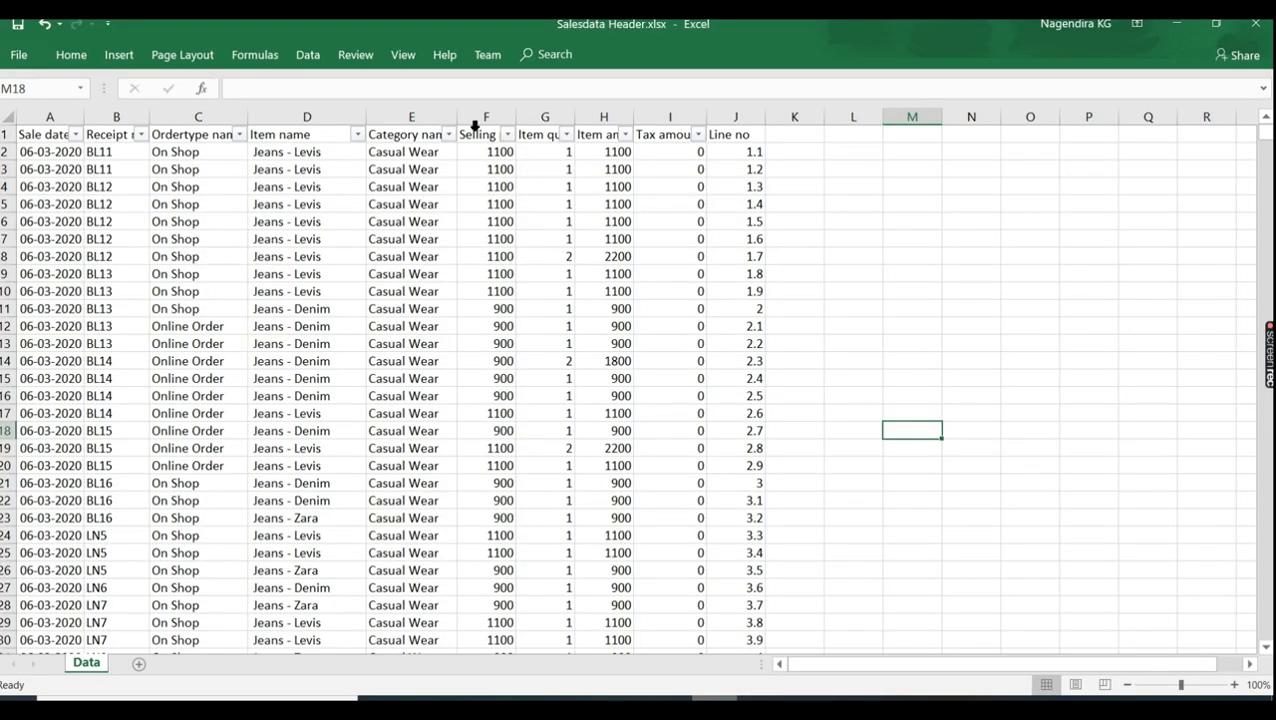
Select the Selling price (F) and Ordertype name (C) columns, then return to Power BI
left_click(486, 118)
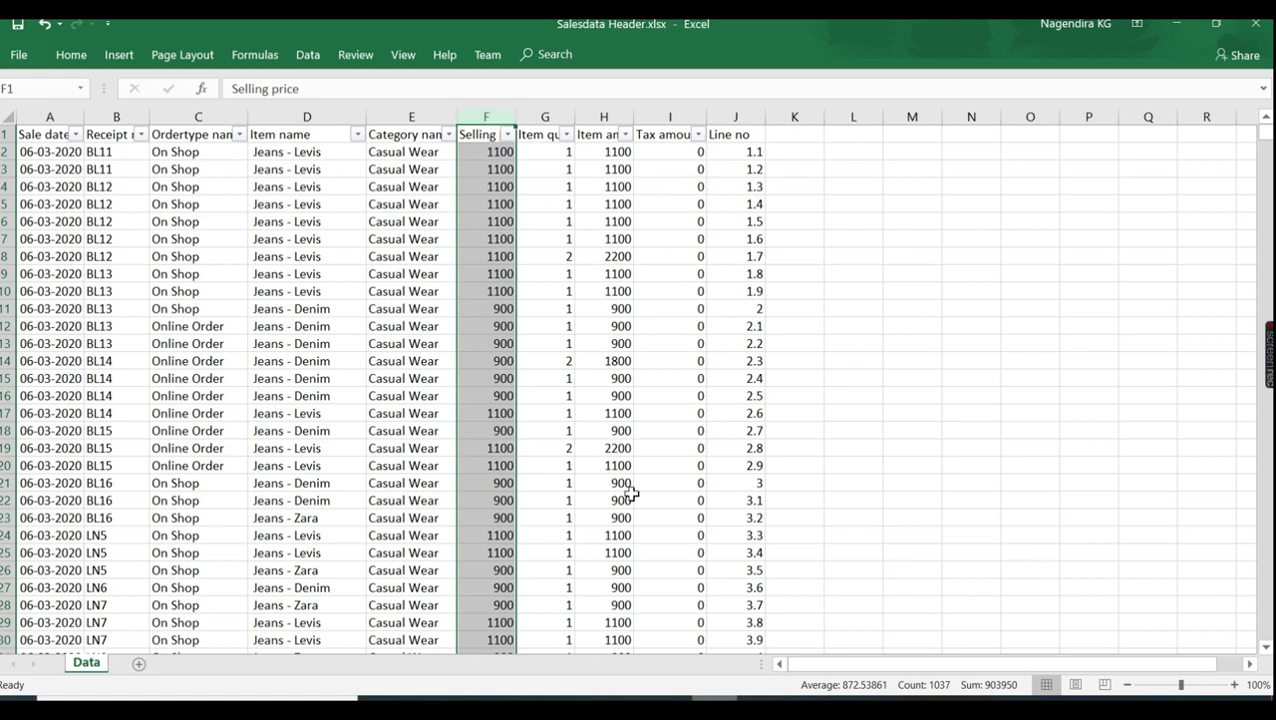
left_click(215, 119)
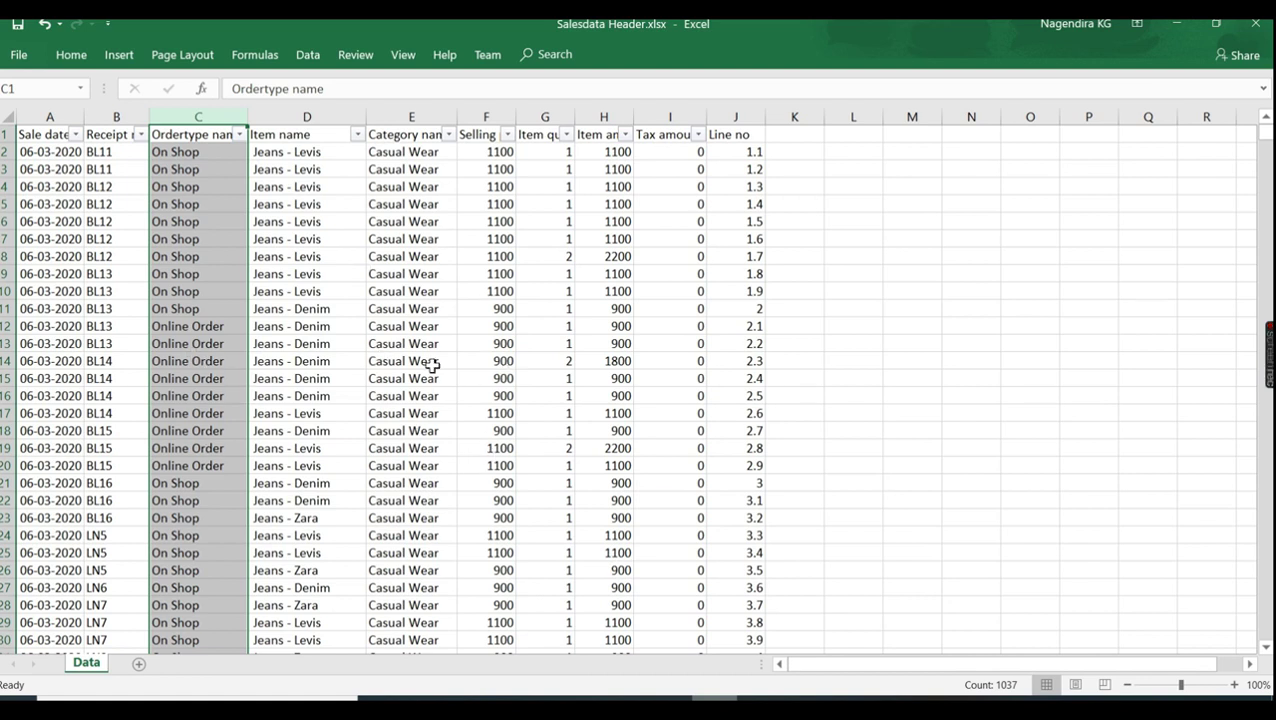
key("alt+Tab")
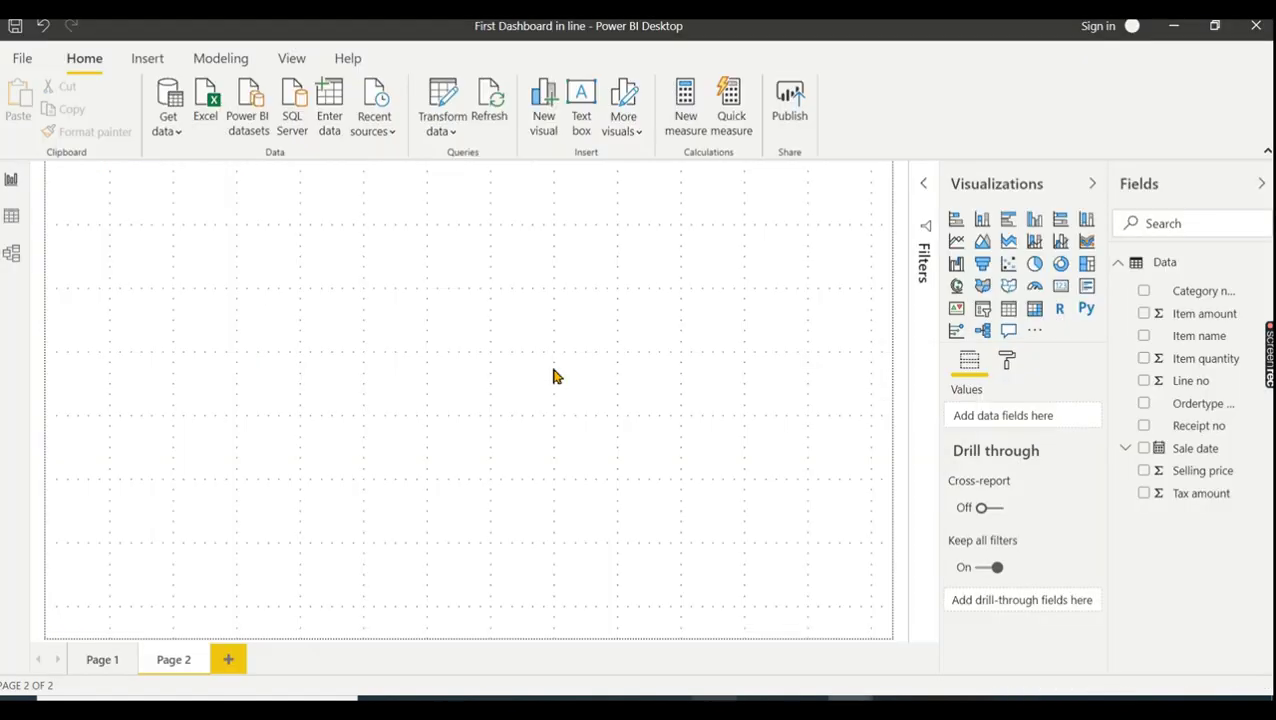
left_click(1187, 318)
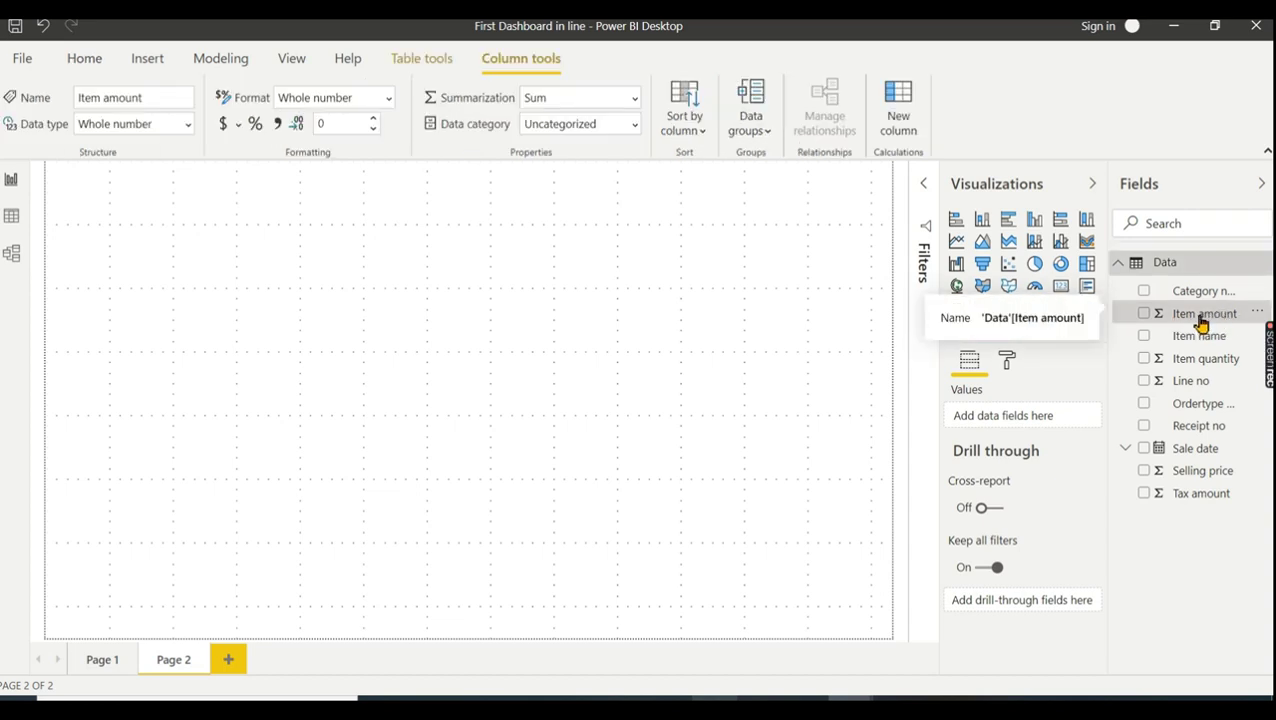
left_click(634, 99)
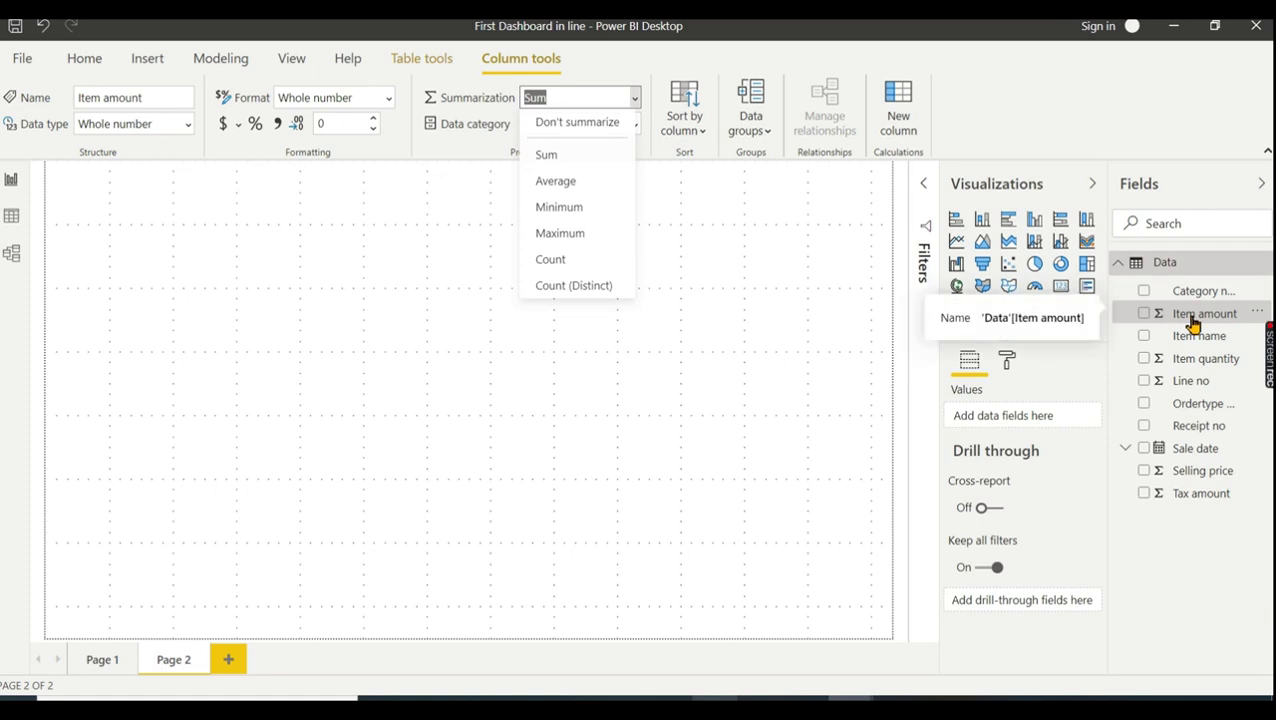
left_click(718, 359)
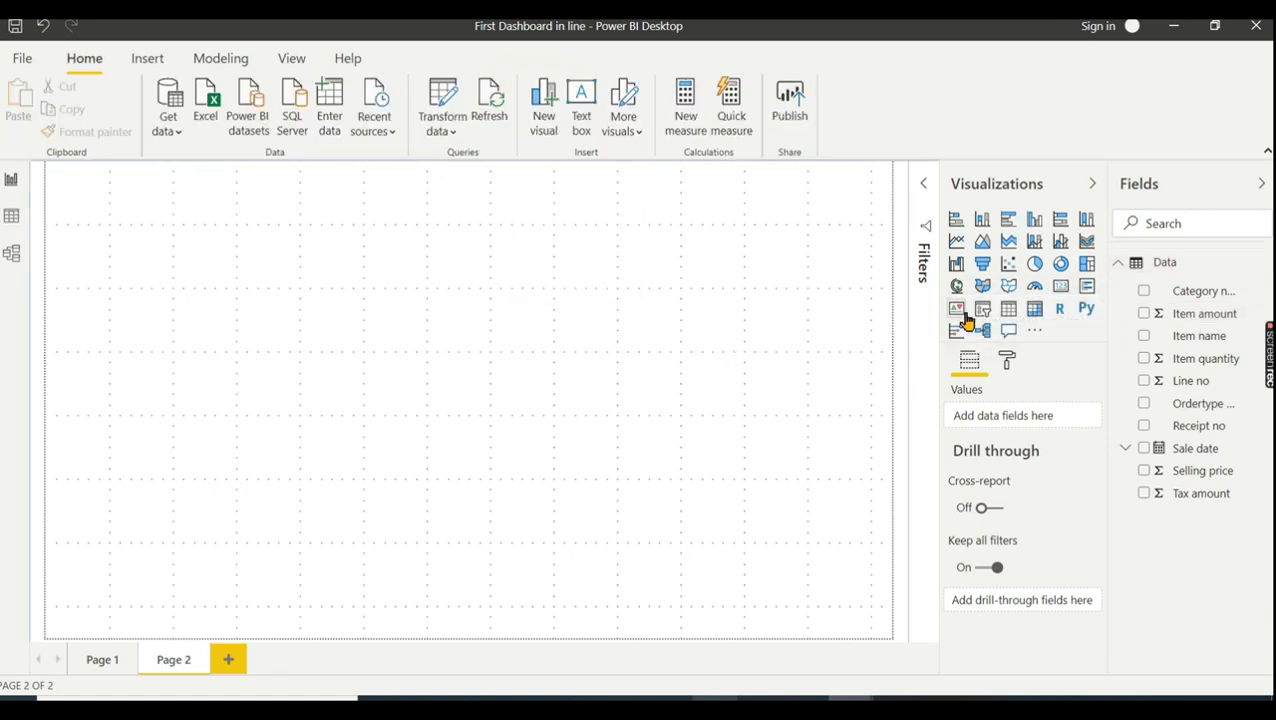
Add a card showing Item amount (987K) to Page 2 and position it
left_click(1060, 286)
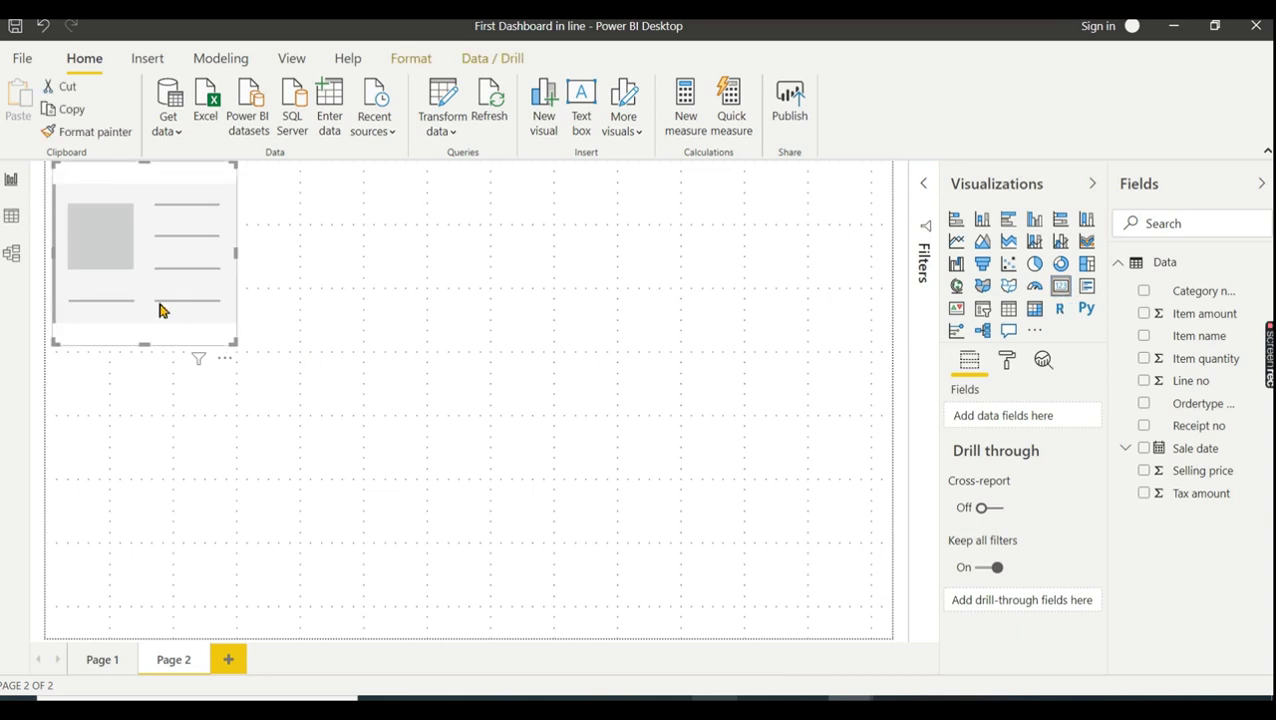
left_click_drag(160, 310, 234, 335)
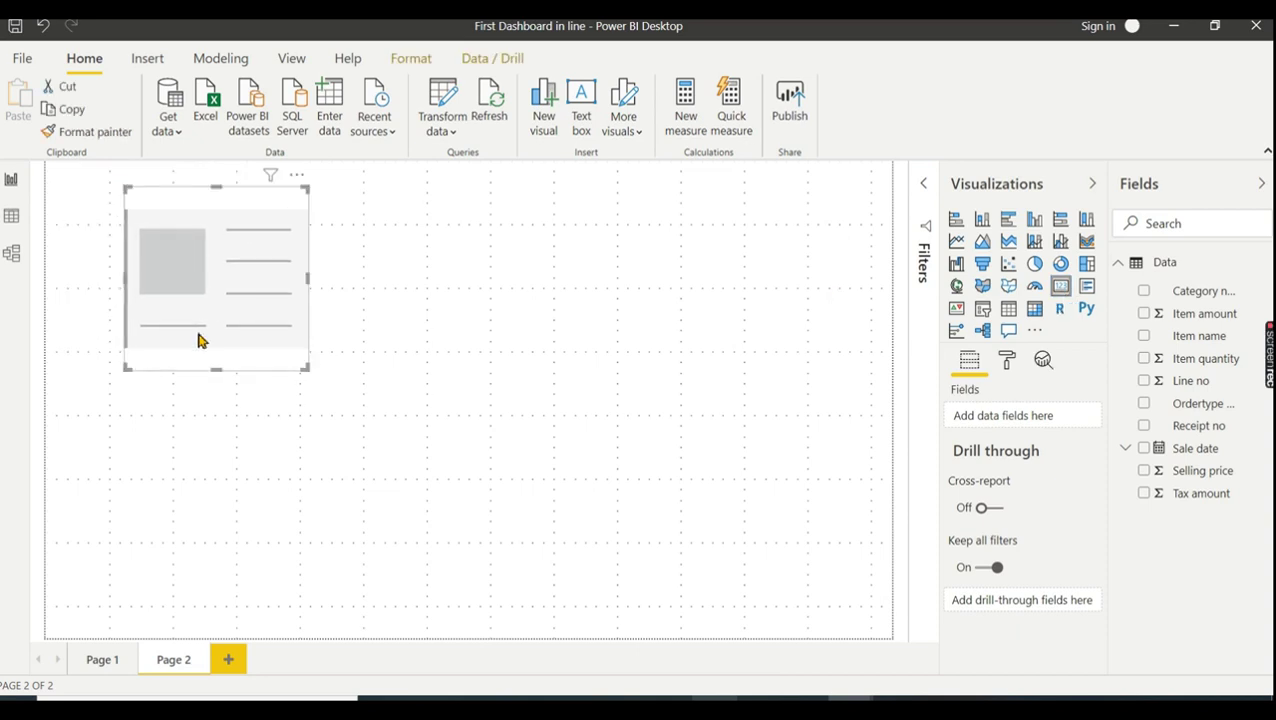
left_click(1144, 314)
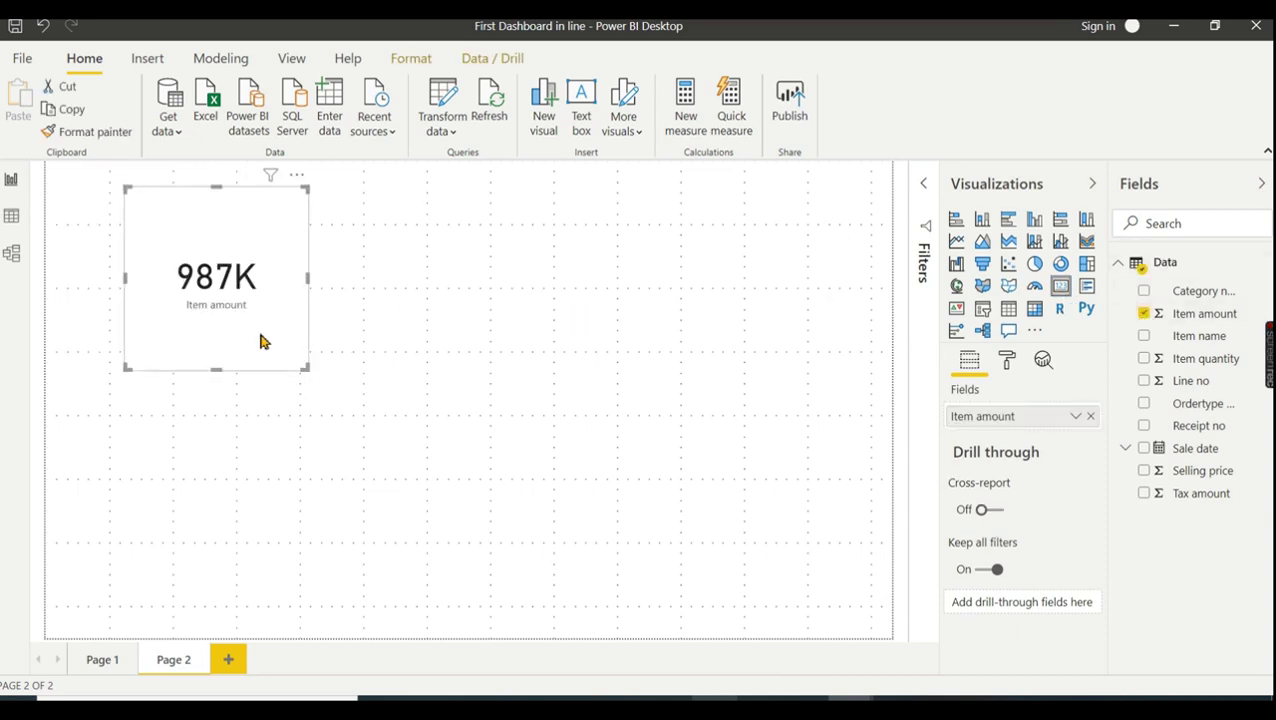
left_click(472, 280)
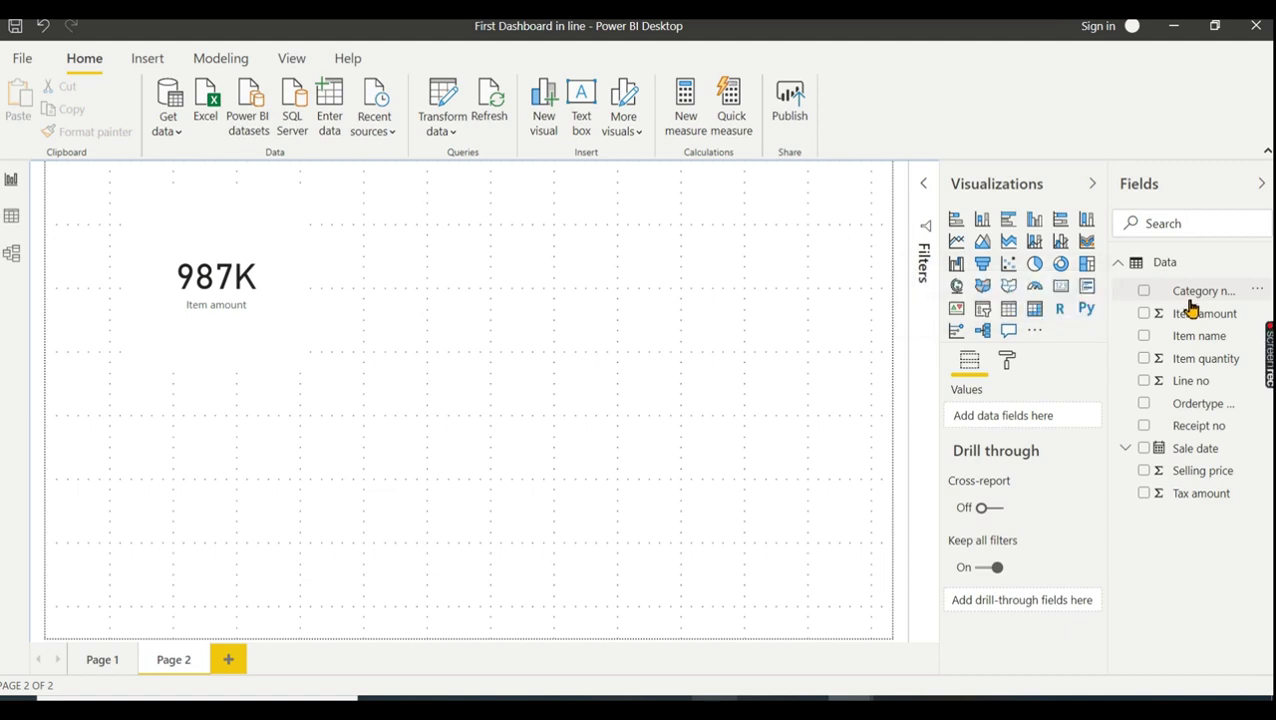
Add a second card in the upper middle showing Category name as First Category name (Accessories)
left_click(1058, 290)
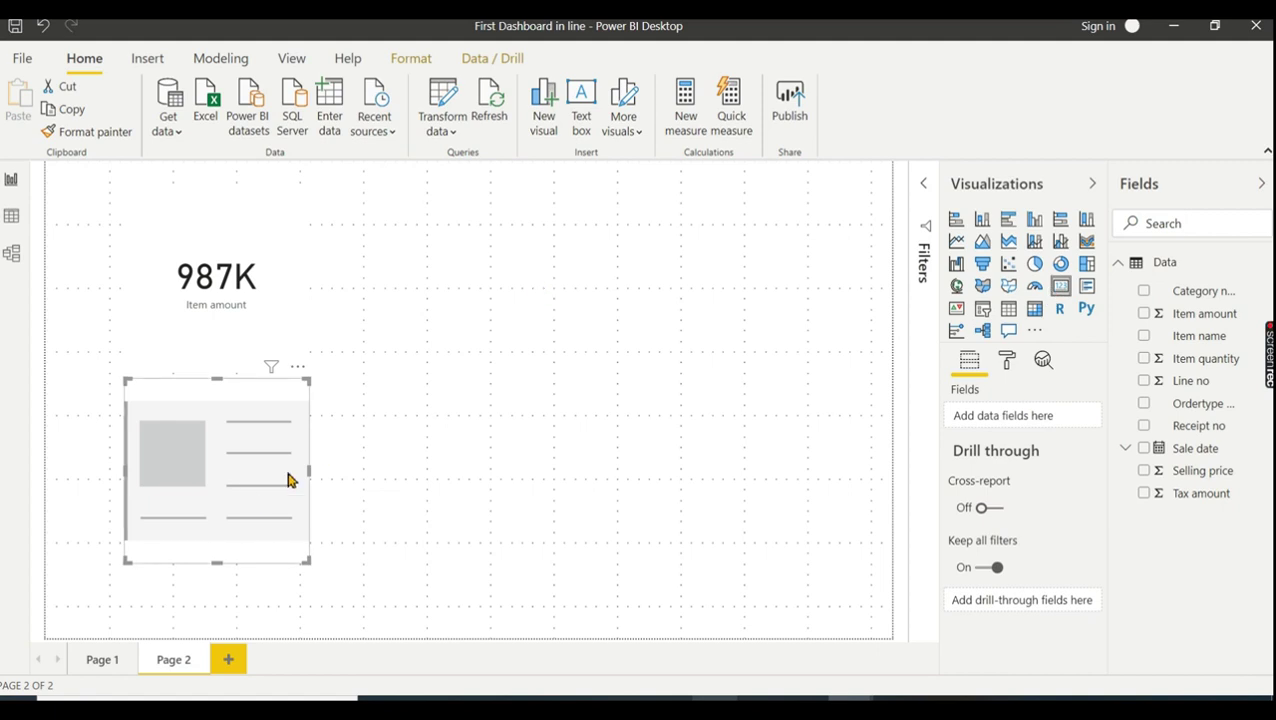
left_click_drag(288, 480, 670, 278)
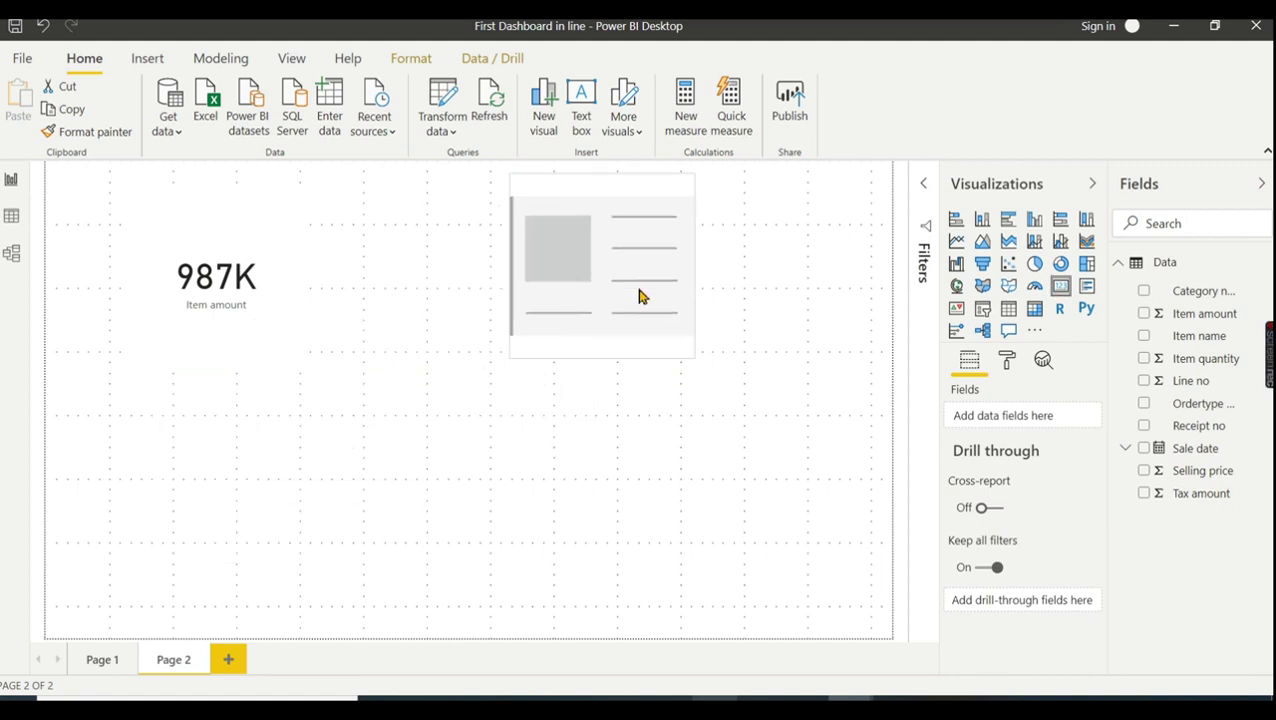
left_click(1147, 292)
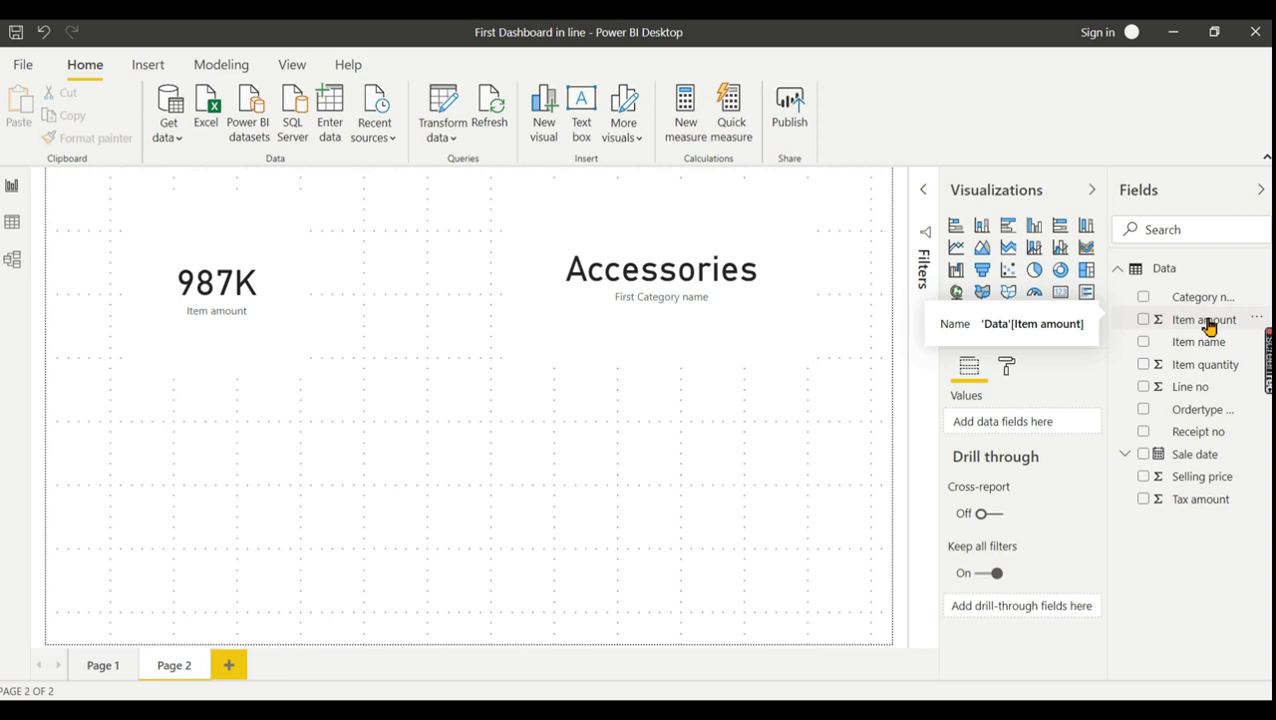
left_click(229, 254)
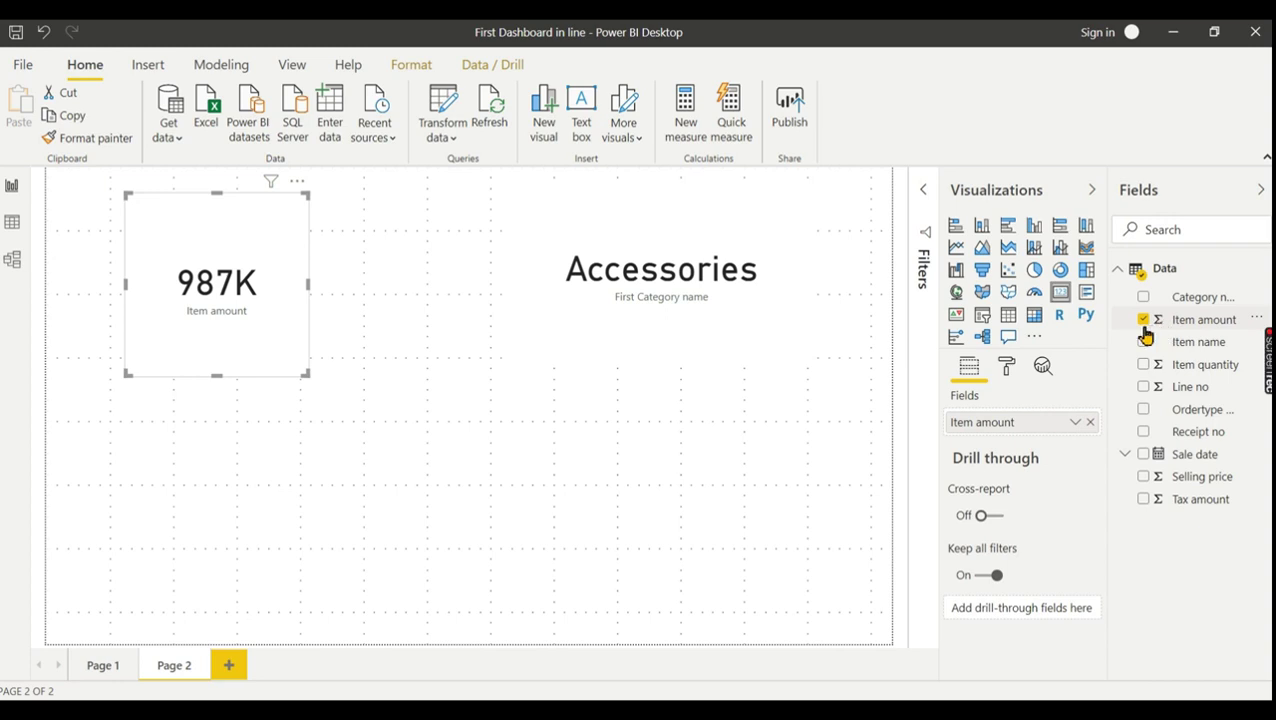
Change the Item amount card from Sum to Minimum, showing 300, then go to Page 1
left_click(1075, 422)
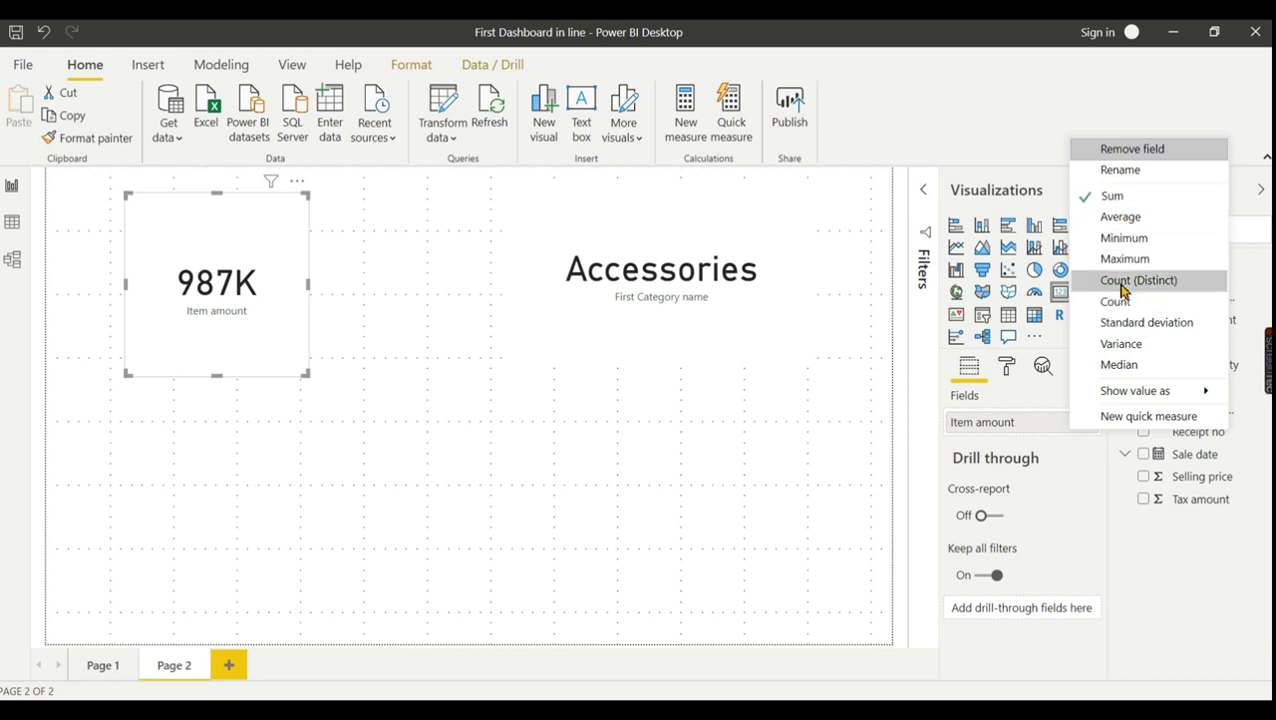
left_click(1124, 240)
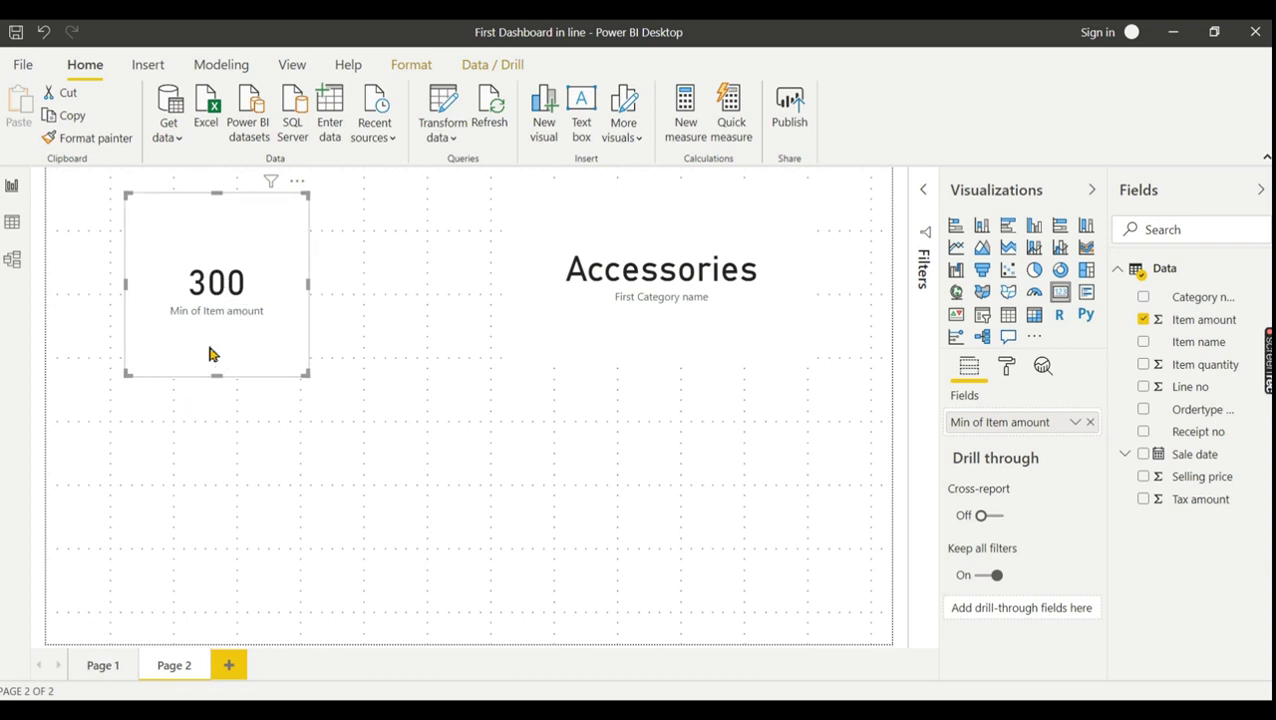
left_click(101, 667)
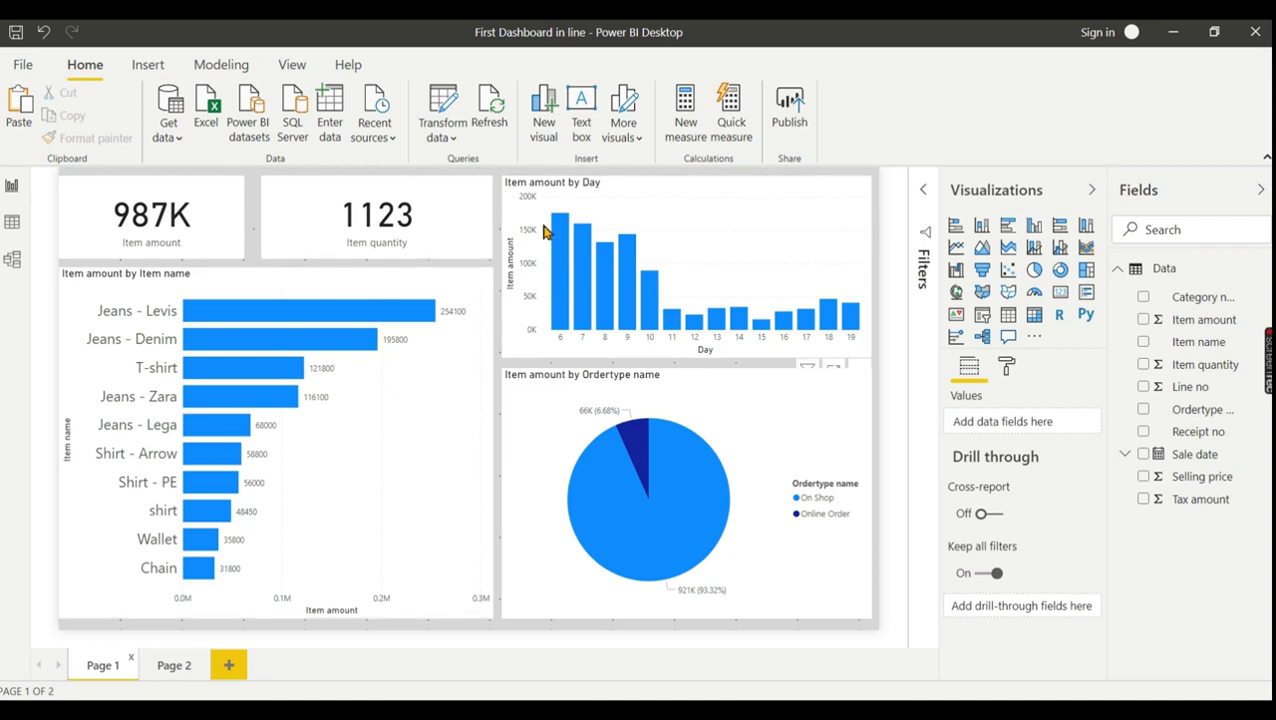
Paste the minimum card onto Page 1 over the Day chart and cross-filter to Jeans - Levis
key("ctrl+v")
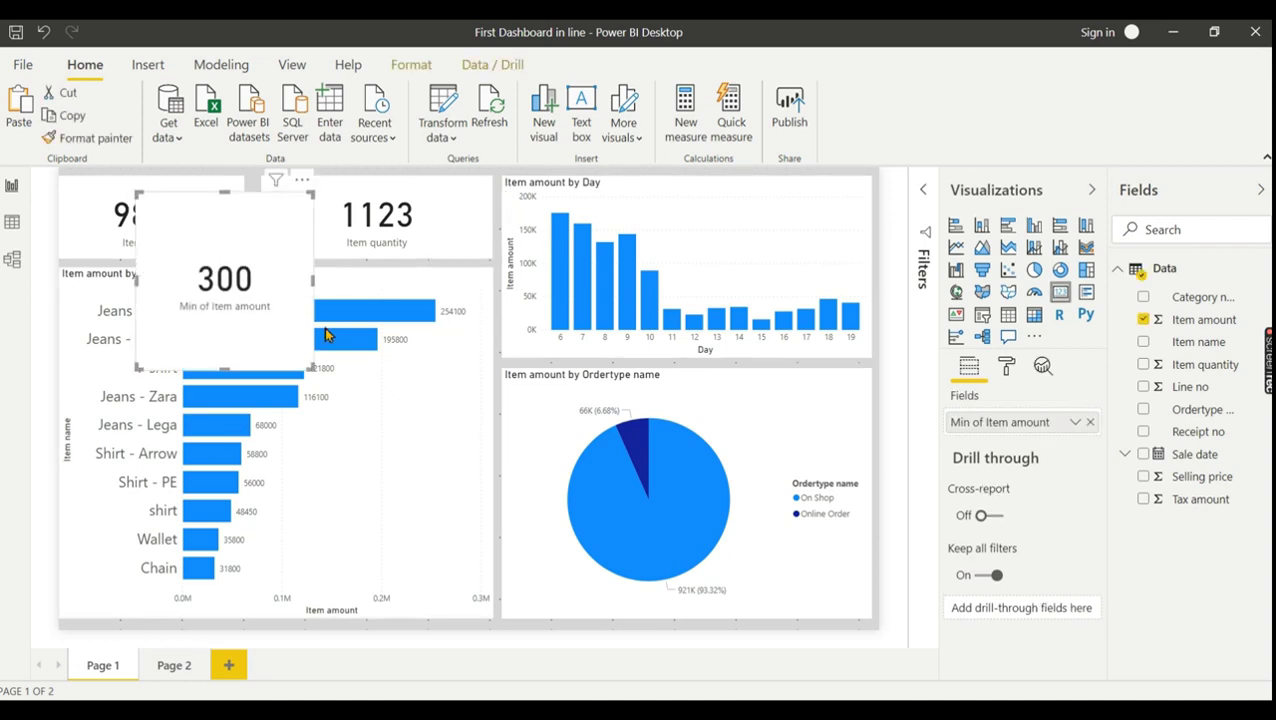
key("ctrl+z")
left_click(414, 318)
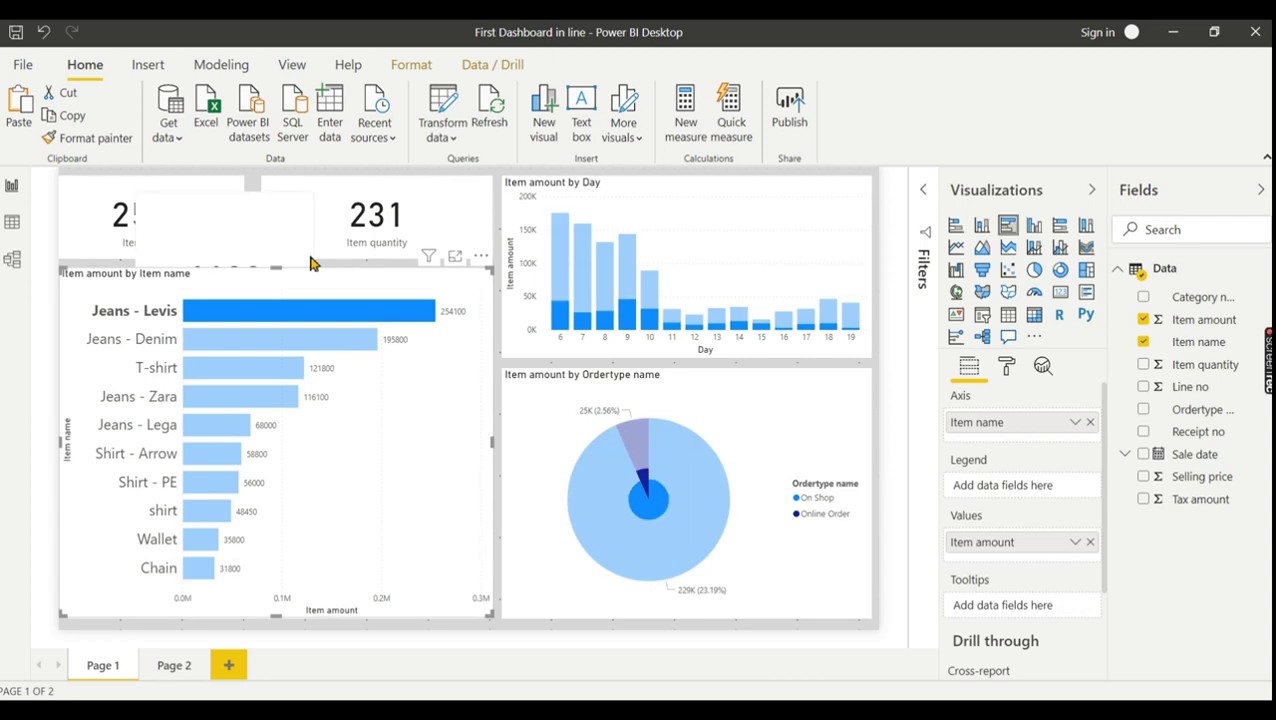
key("ctrl+v")
left_click_drag(266, 214, 669, 219)
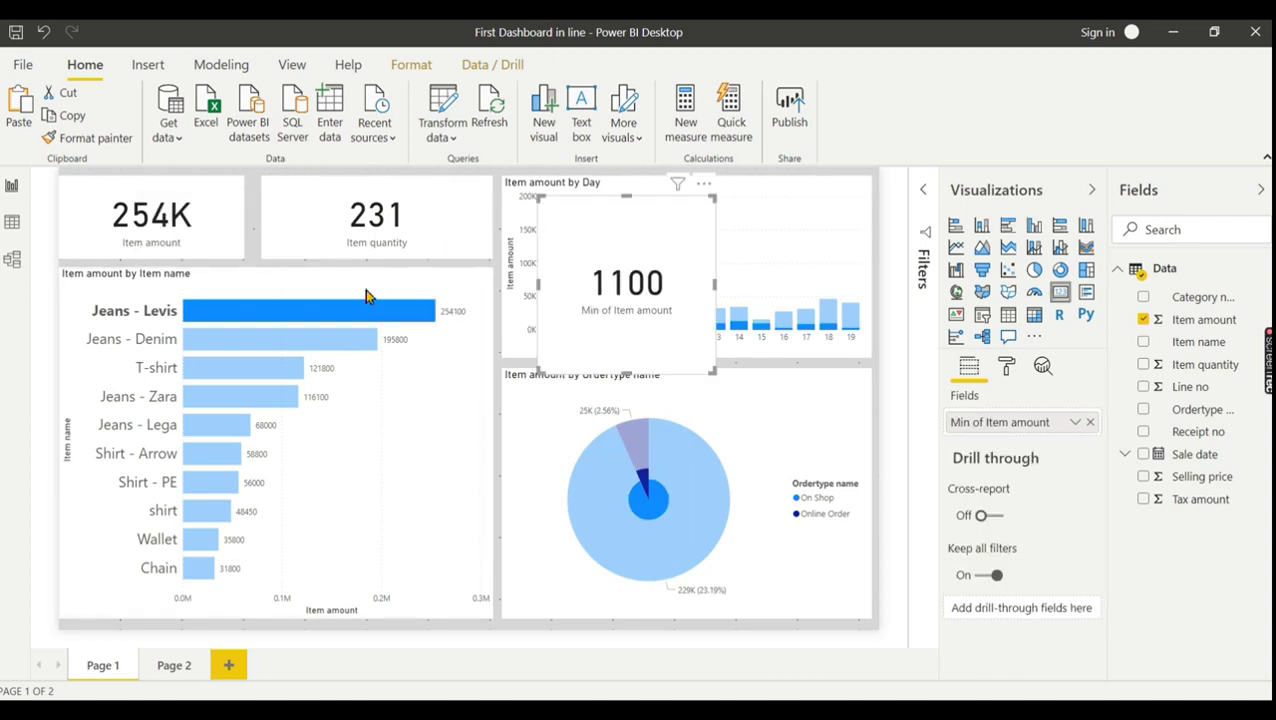
Cross-filter to Jeans - Denim, delete the extra 900 card, clear the filter, and return to Page 2
left_click(353, 343)
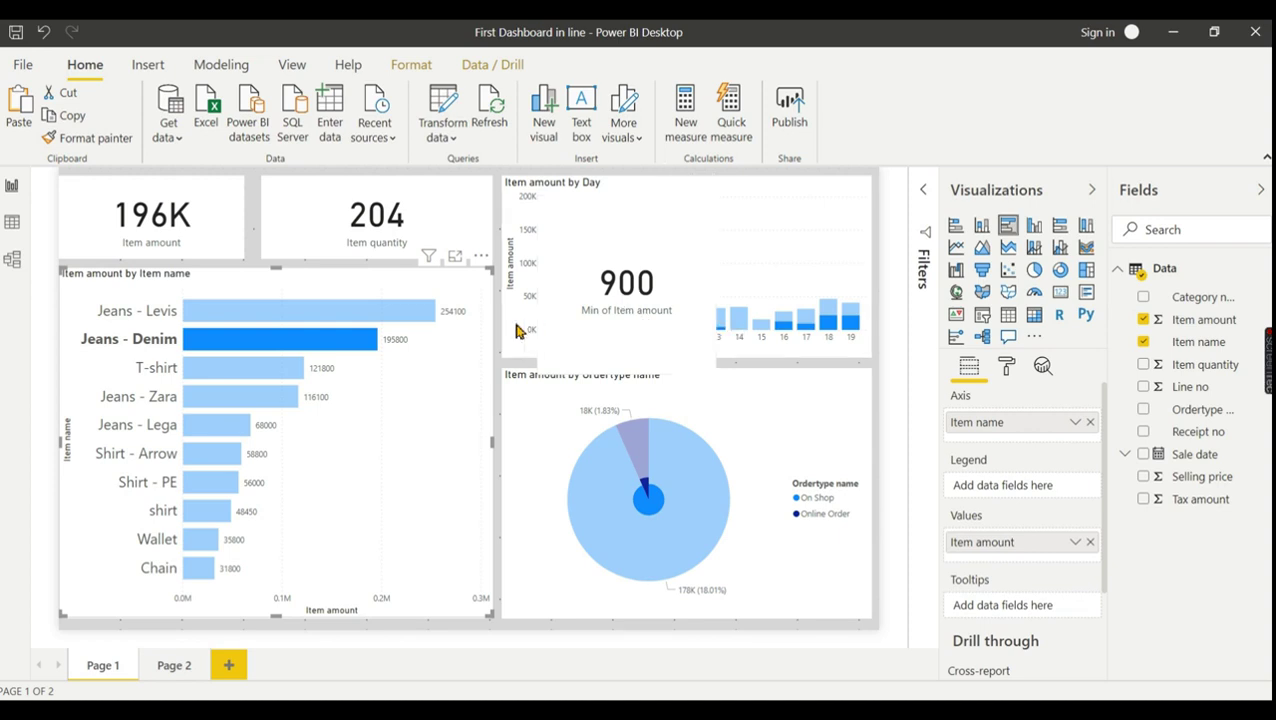
left_click(627, 260)
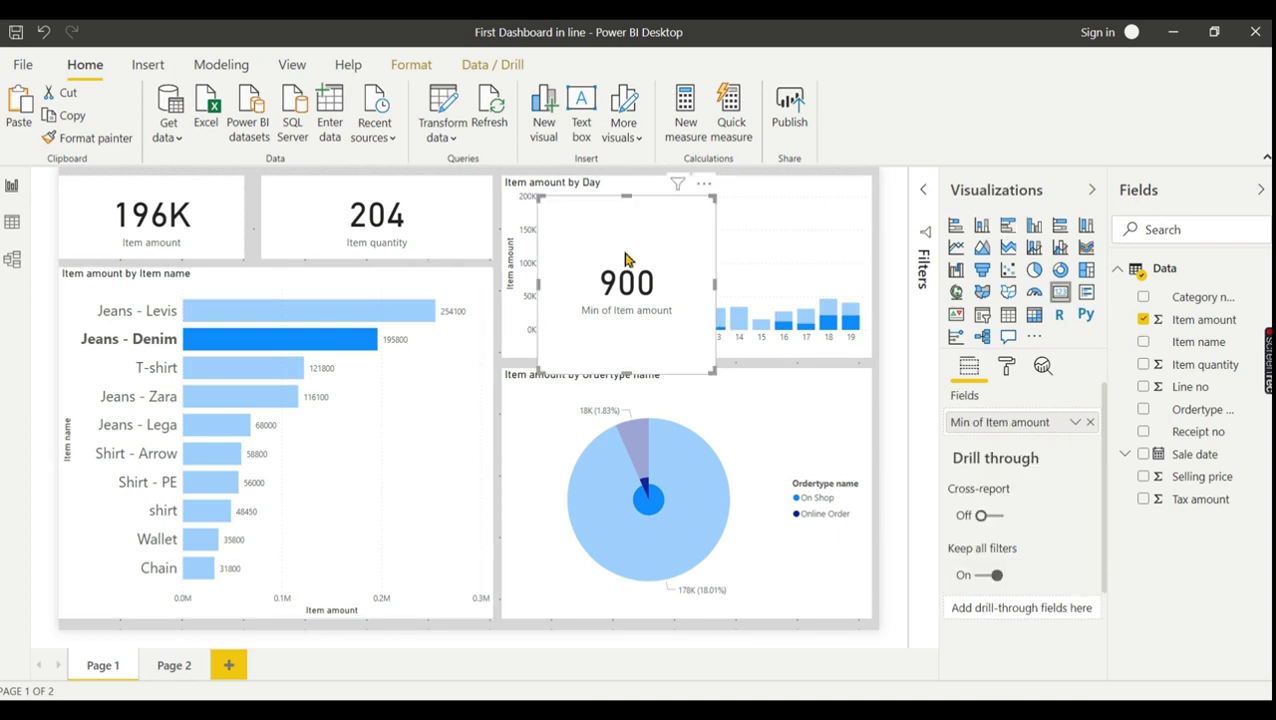
key("Delete")
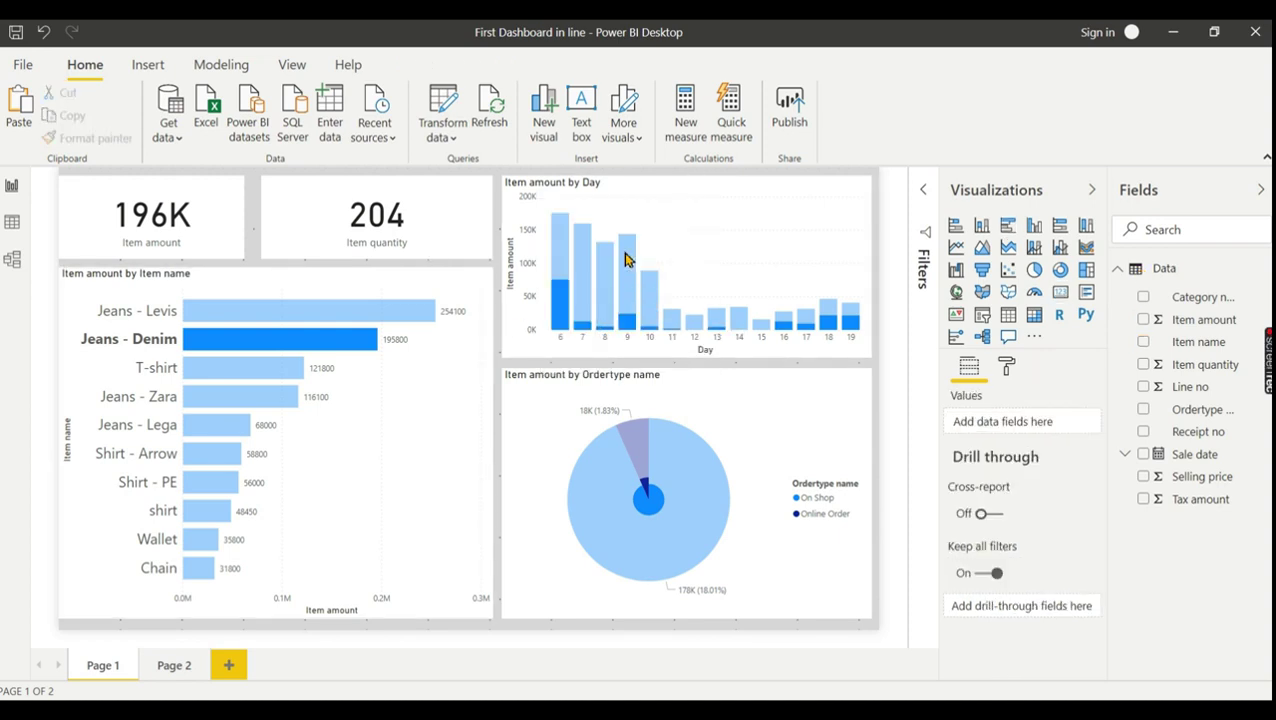
left_click(367, 345)
left_click(174, 665)
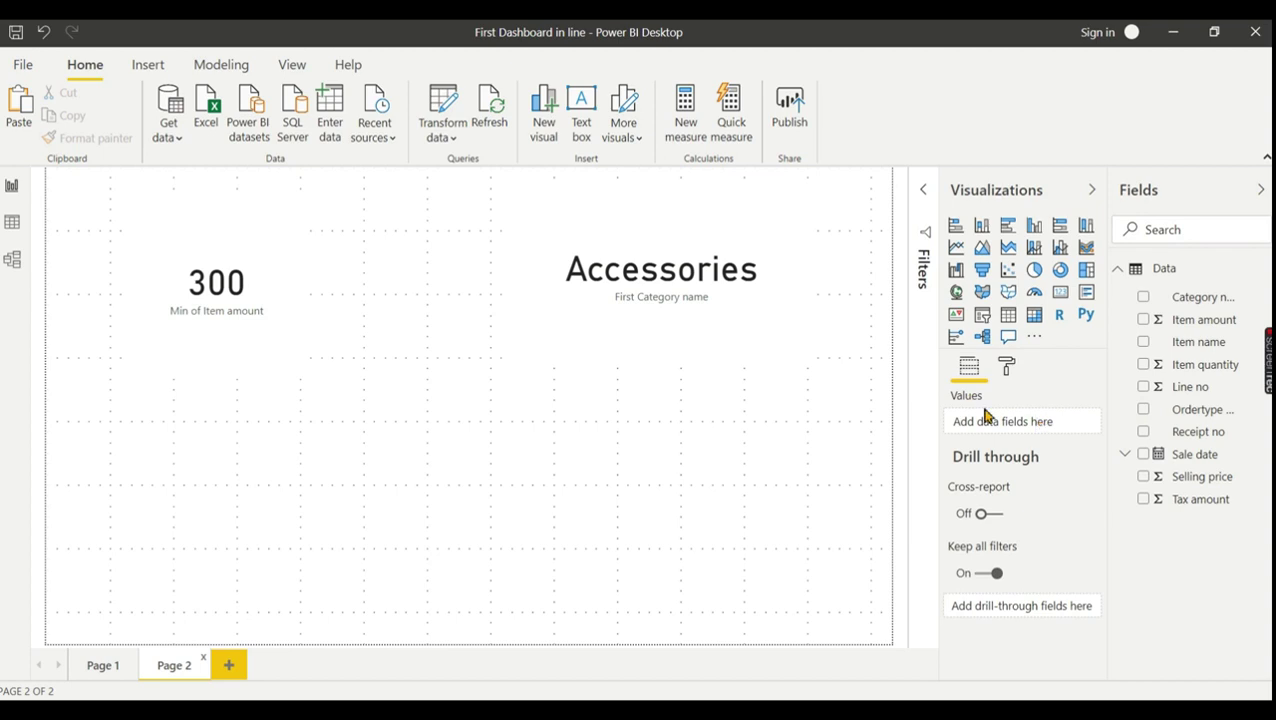
Set the Item amount card back to Sum (987K), then switch to the Excel workbook
left_click(259, 330)
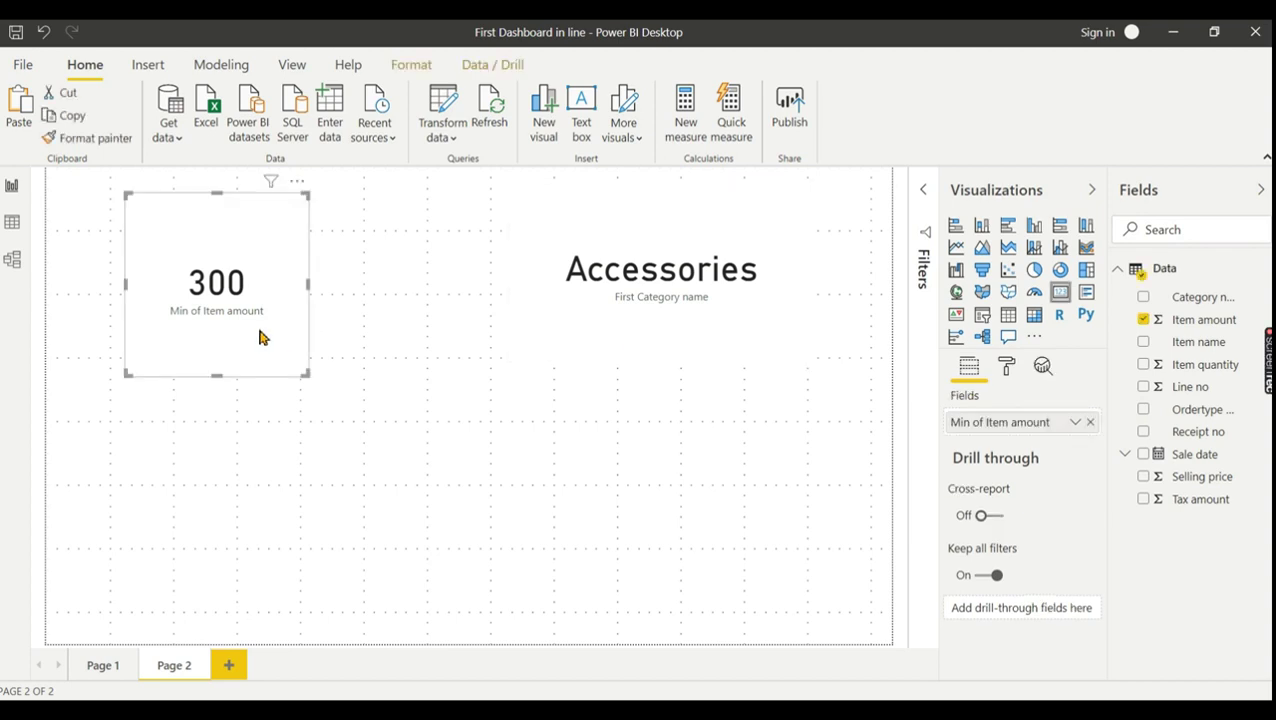
left_click(1075, 426)
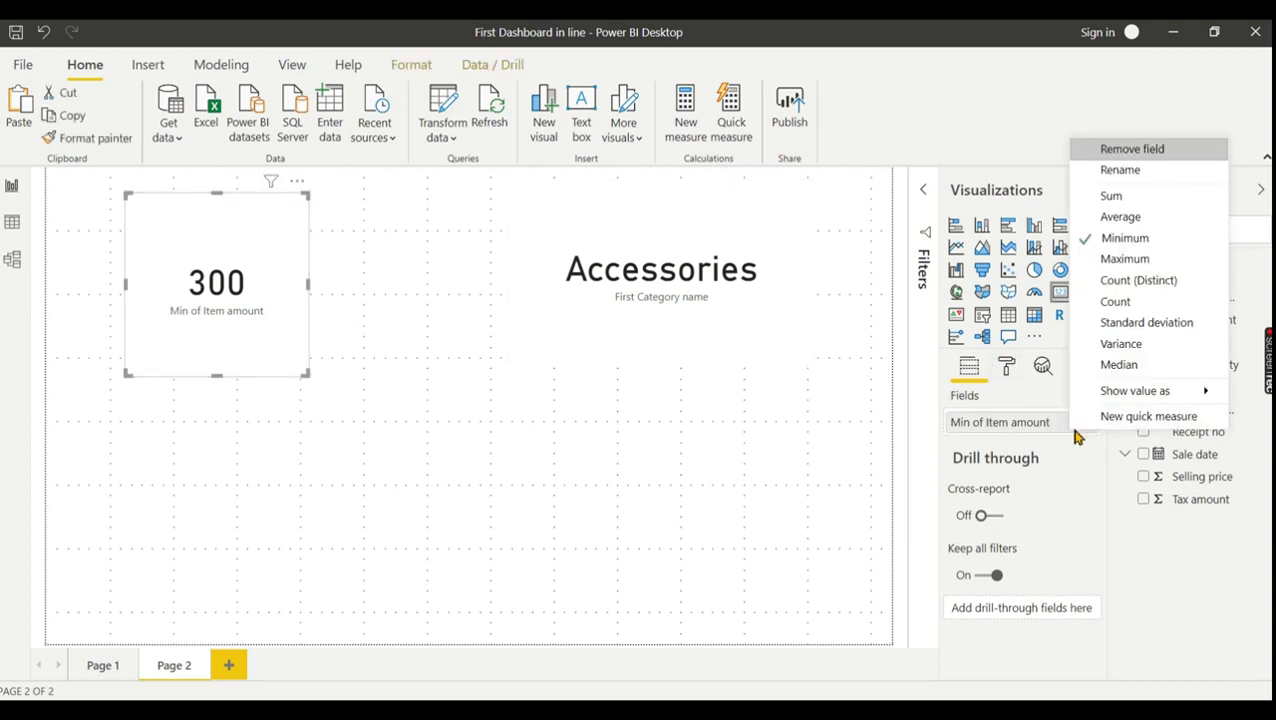
left_click(1110, 198)
left_click(619, 566)
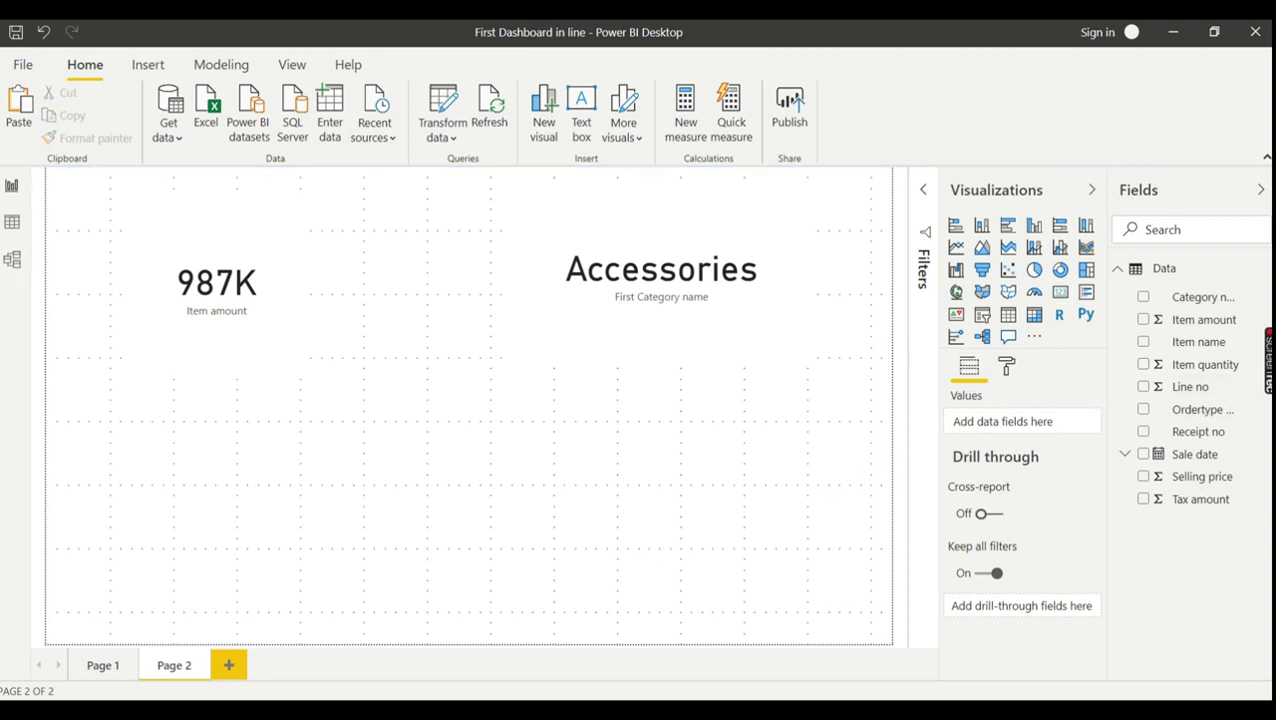
key("alt+Tab")
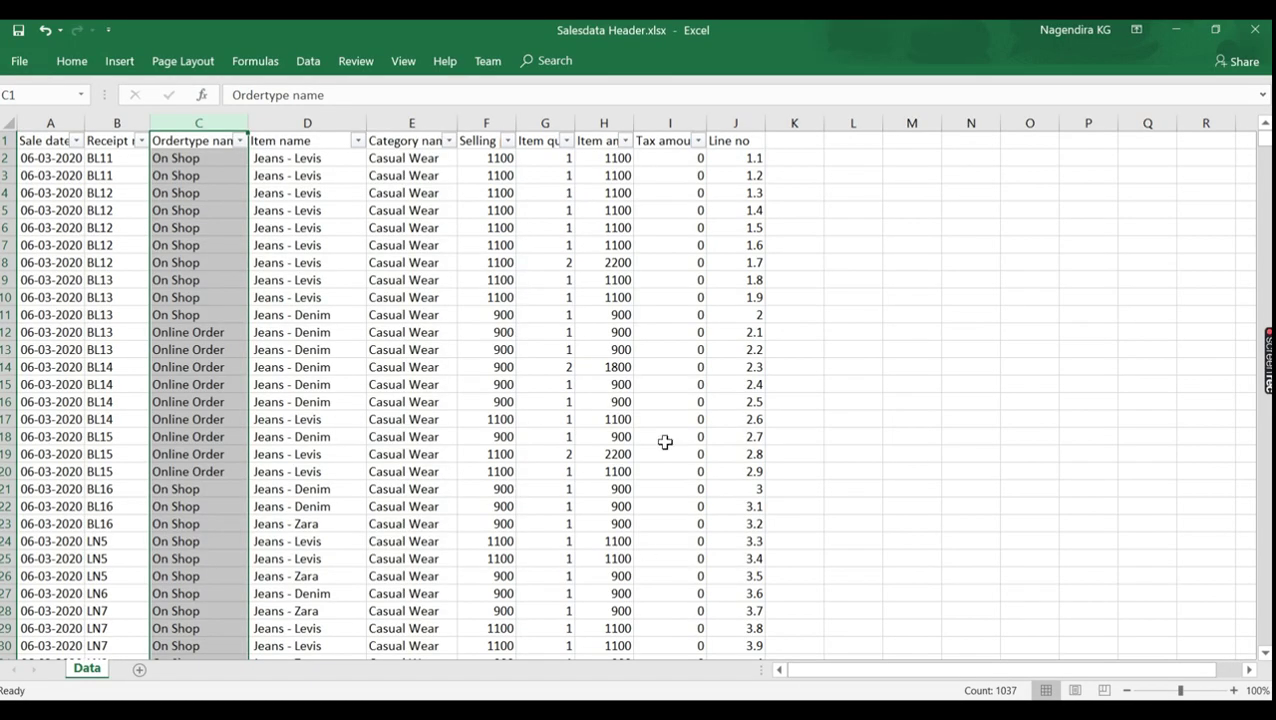
Inspect Excel's Line no column, selecting the decimal values 1.1 and 1.2, then return to Power BI
left_click(742, 123)
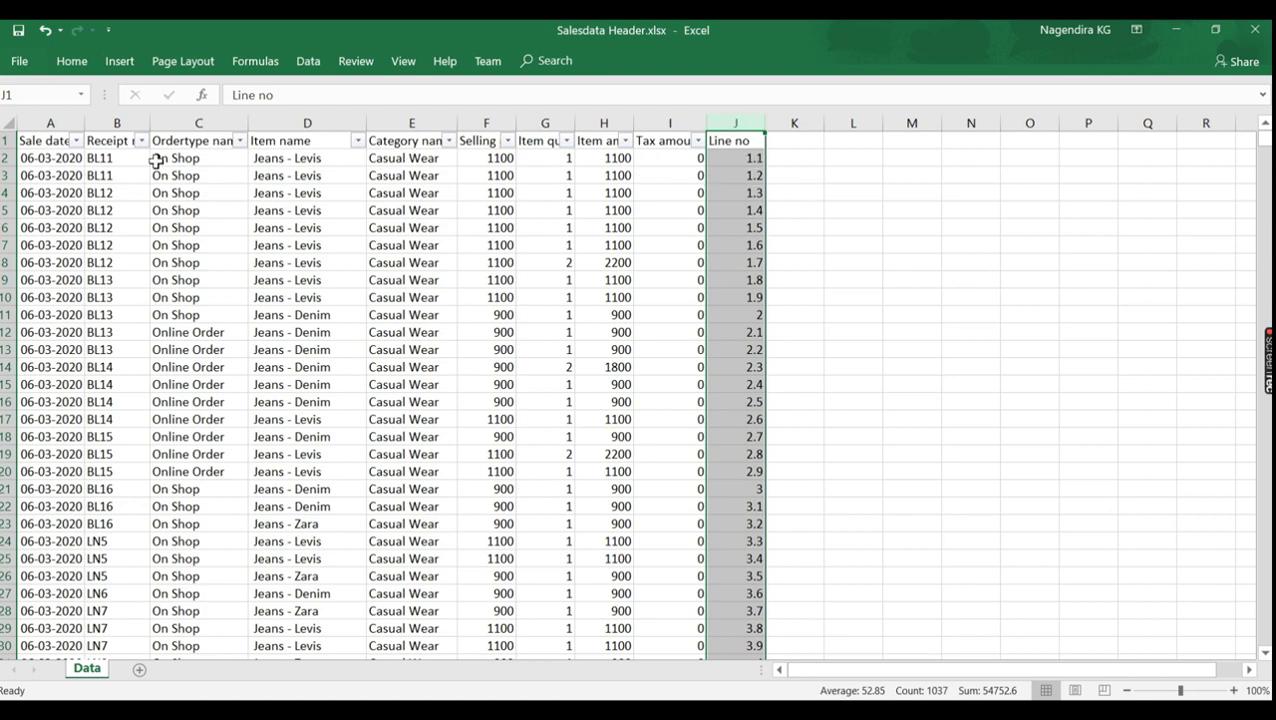
left_click(540, 147)
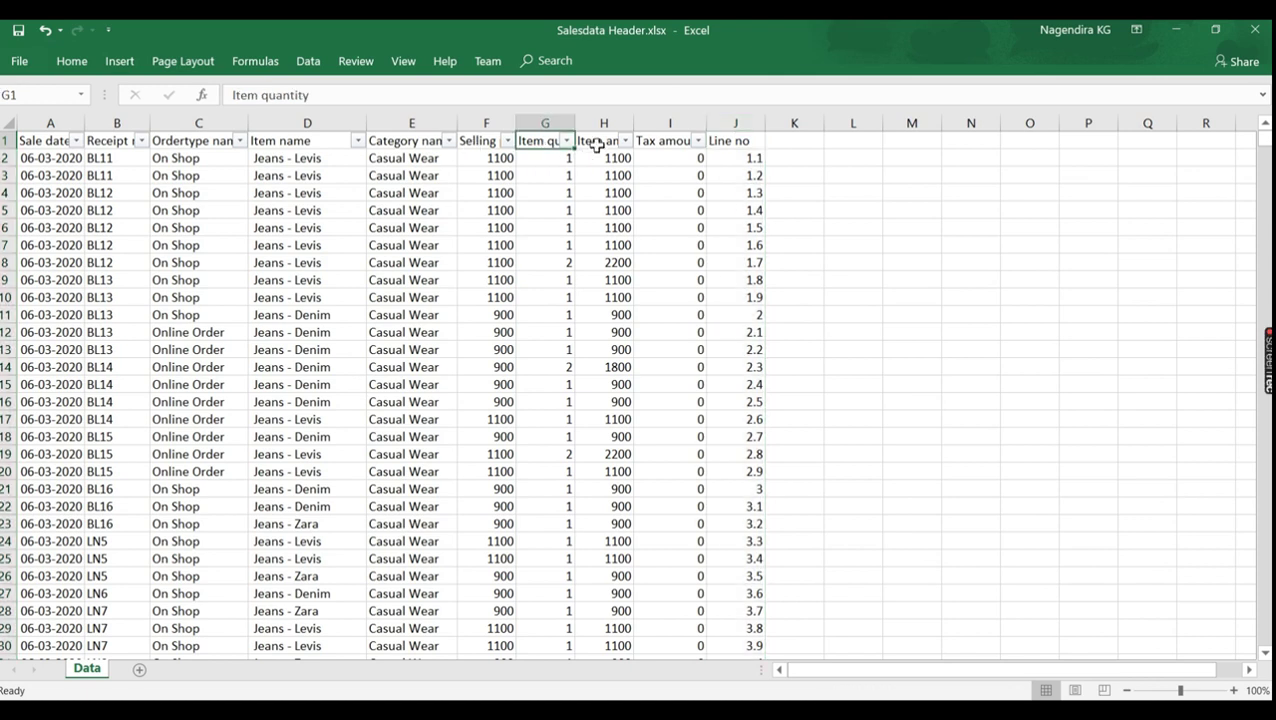
left_click(596, 149)
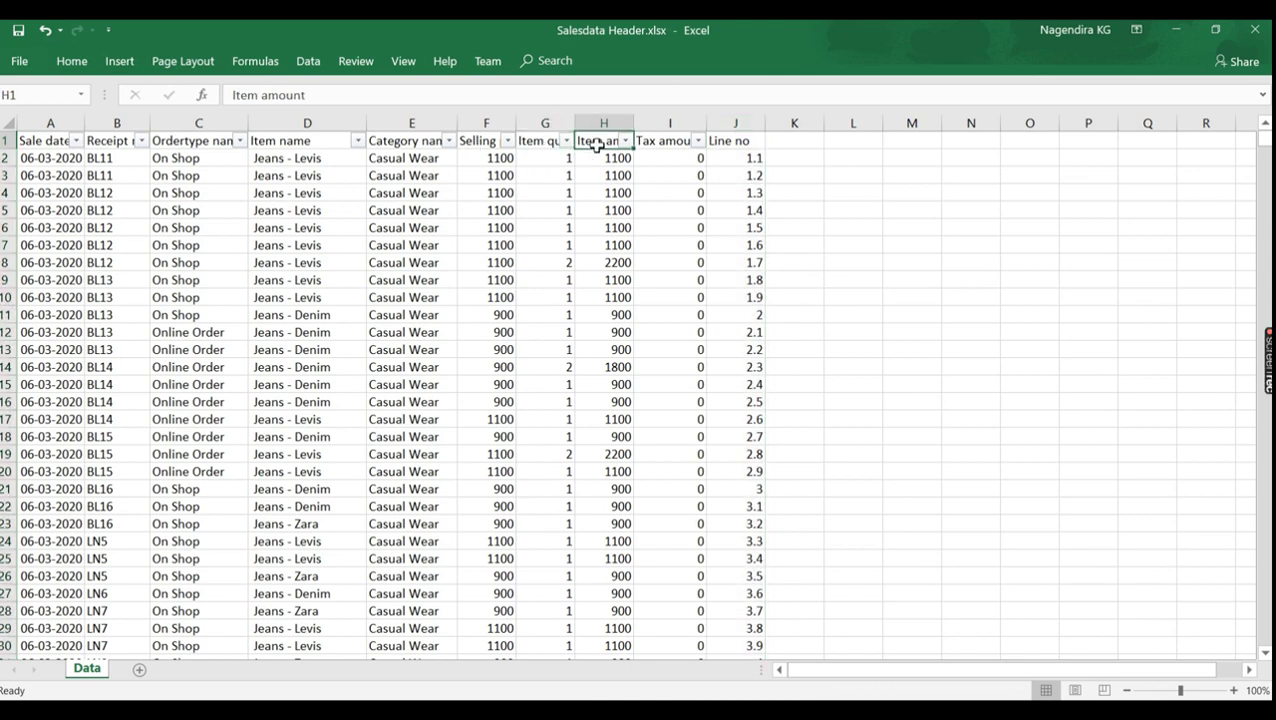
left_click(720, 160)
left_click(120, 161)
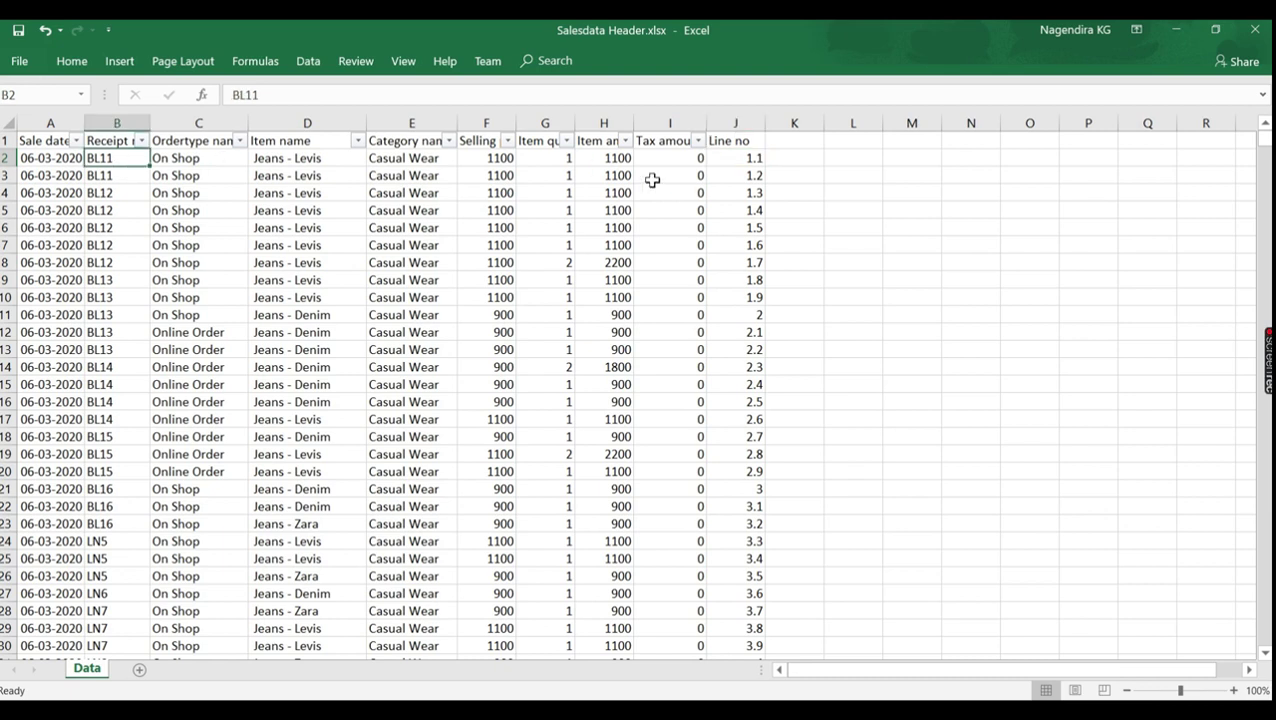
left_click(750, 160)
left_click_drag(752, 176, 754, 162)
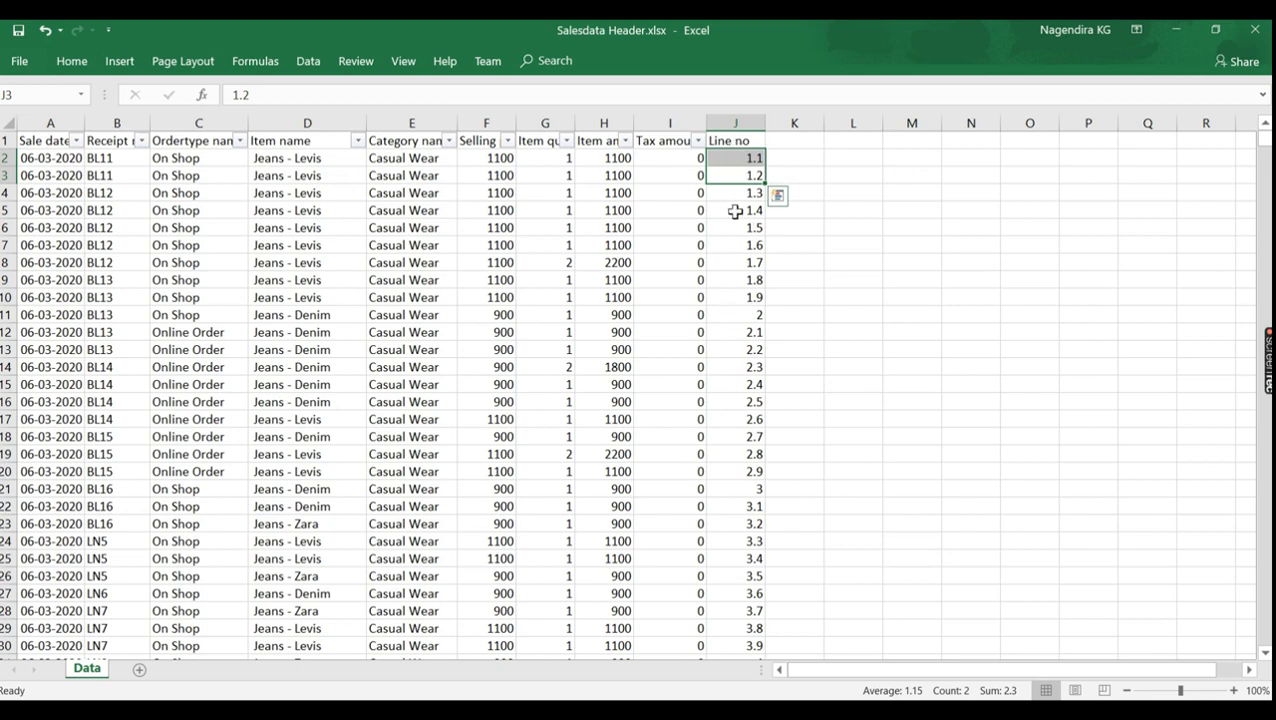
key("alt+Tab")
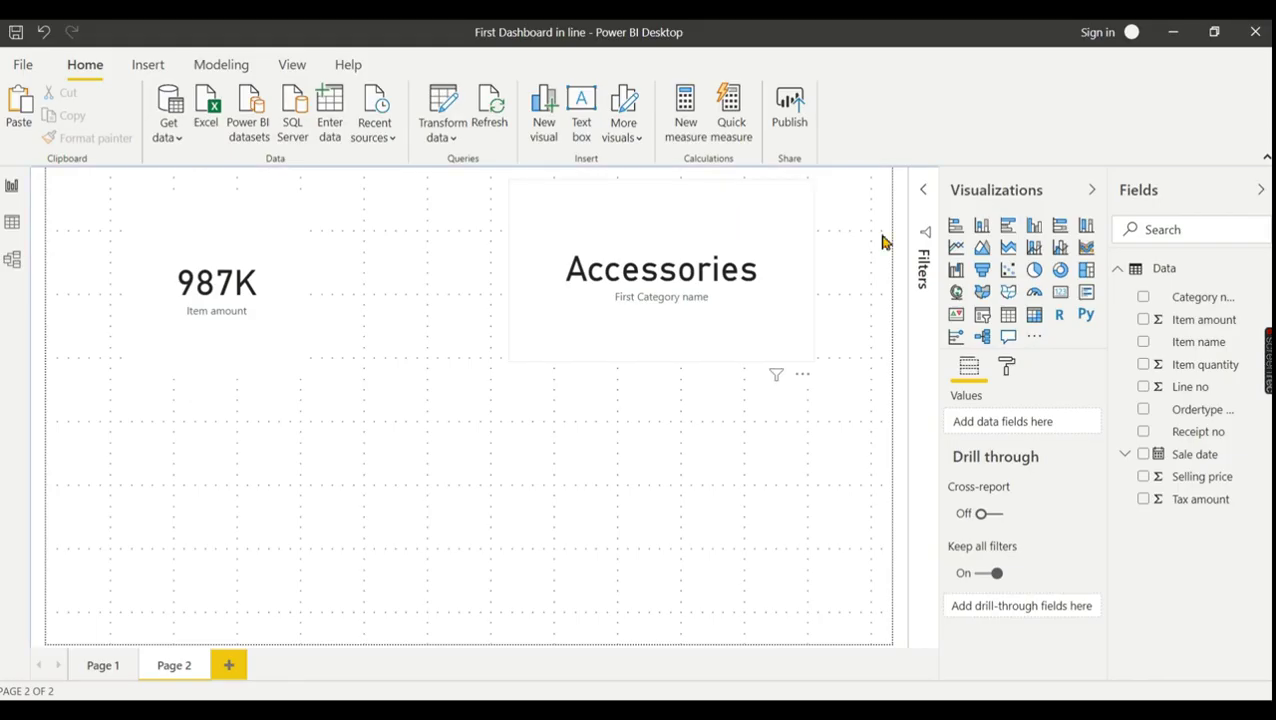
Compare receipt BL11 and Line no value 1.2 in Excel, then return to report Page 2
left_click(1193, 394)
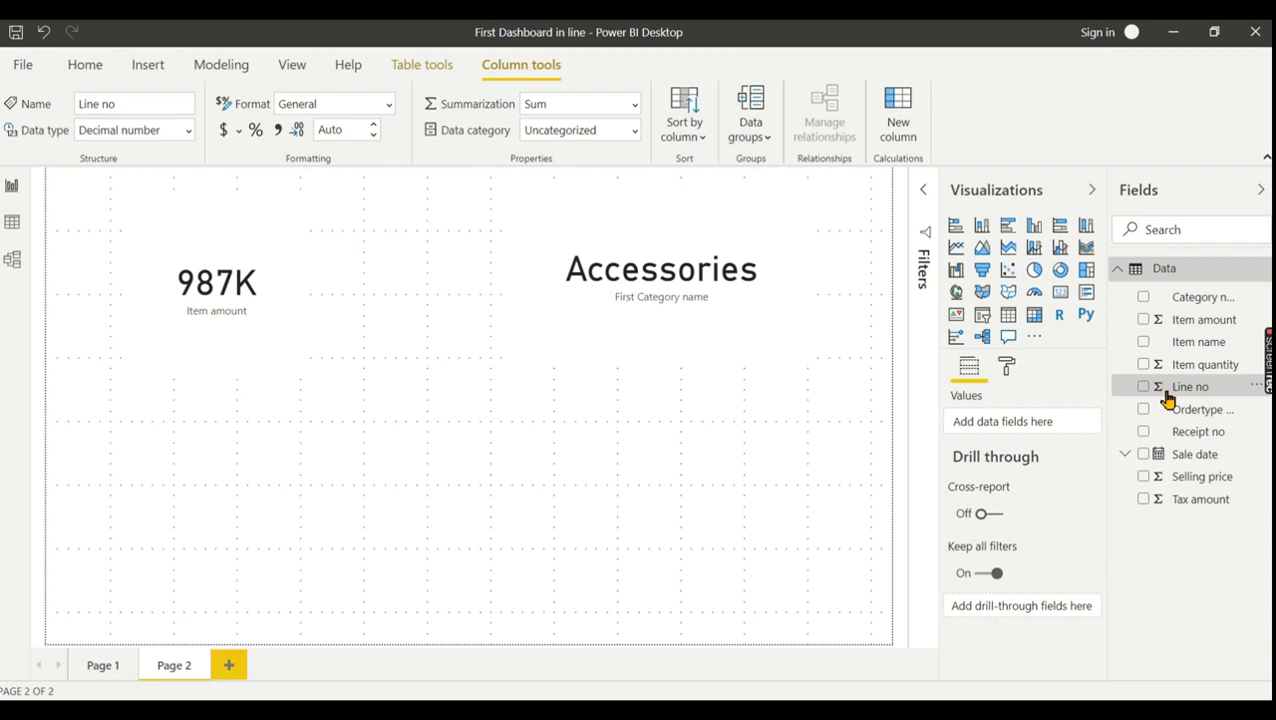
key("alt+Tab")
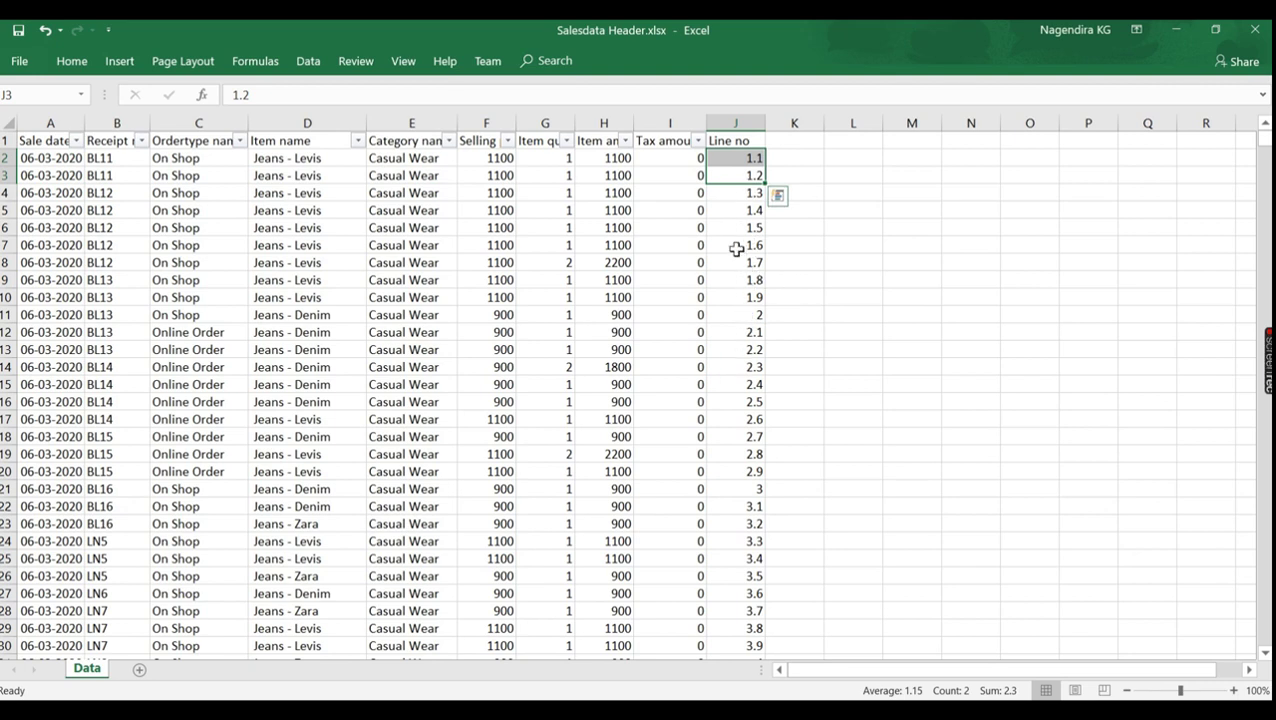
left_click(94, 164)
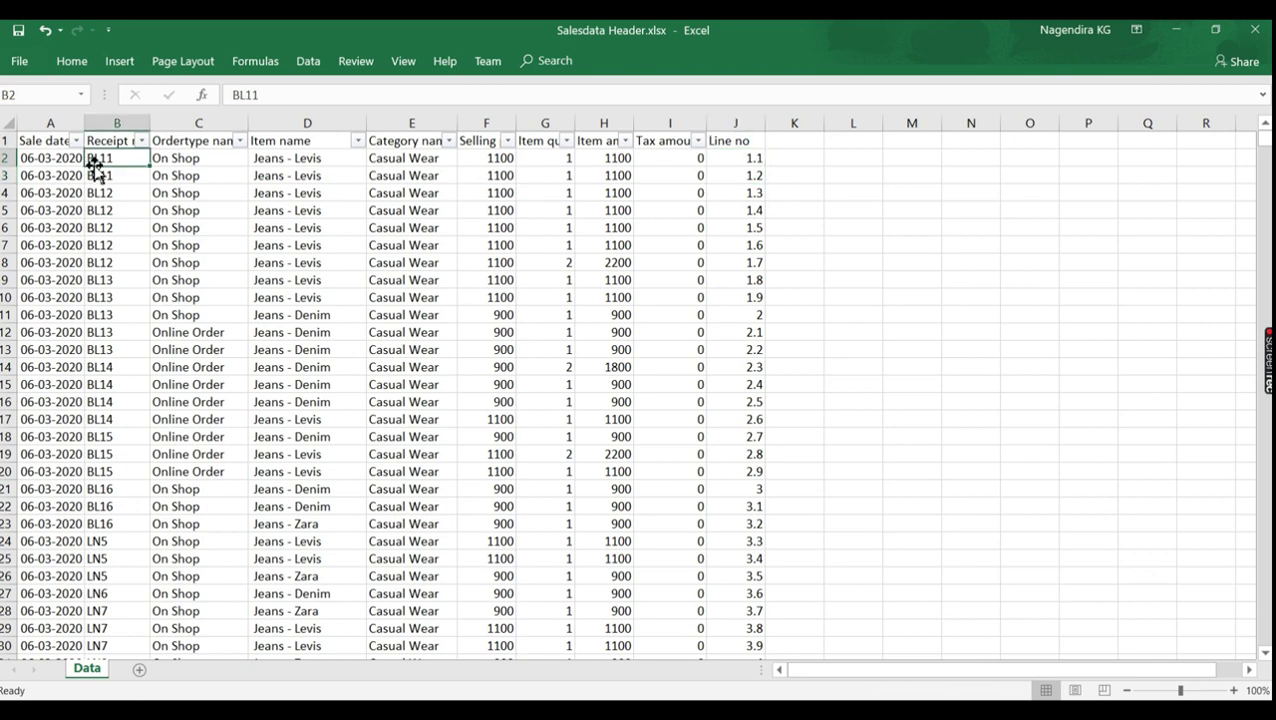
left_click(748, 176)
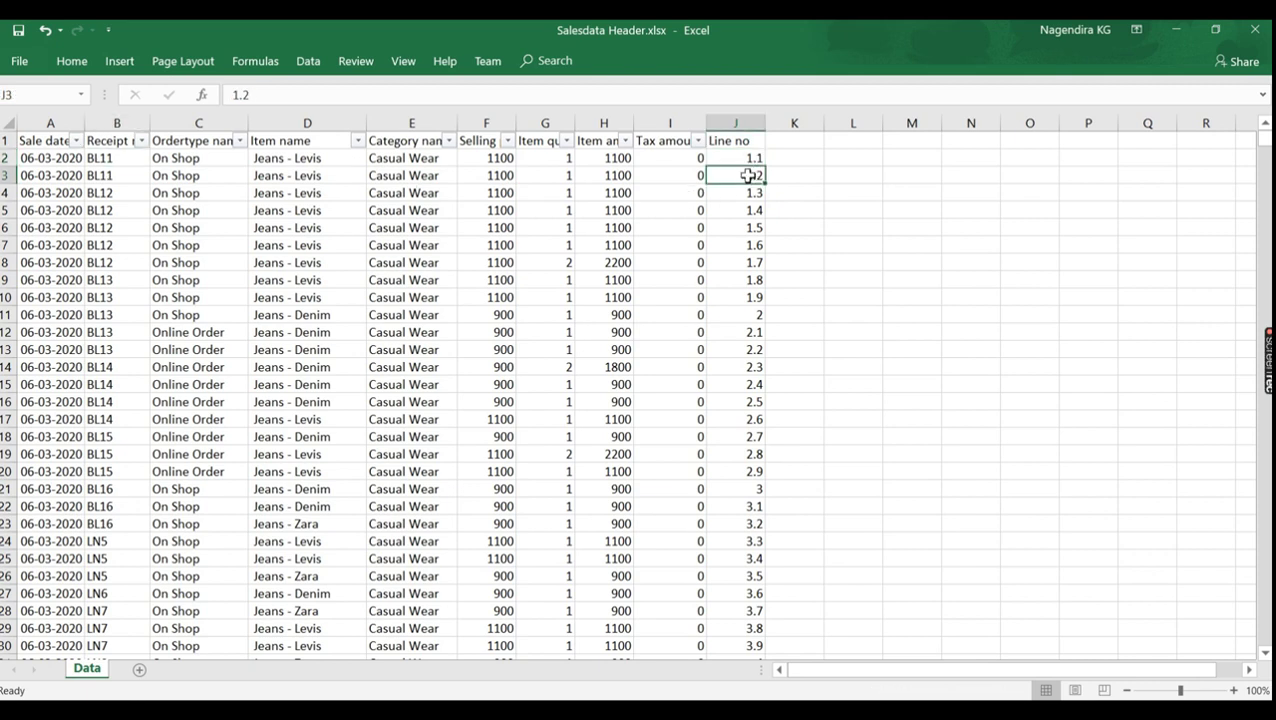
key("alt+Tab")
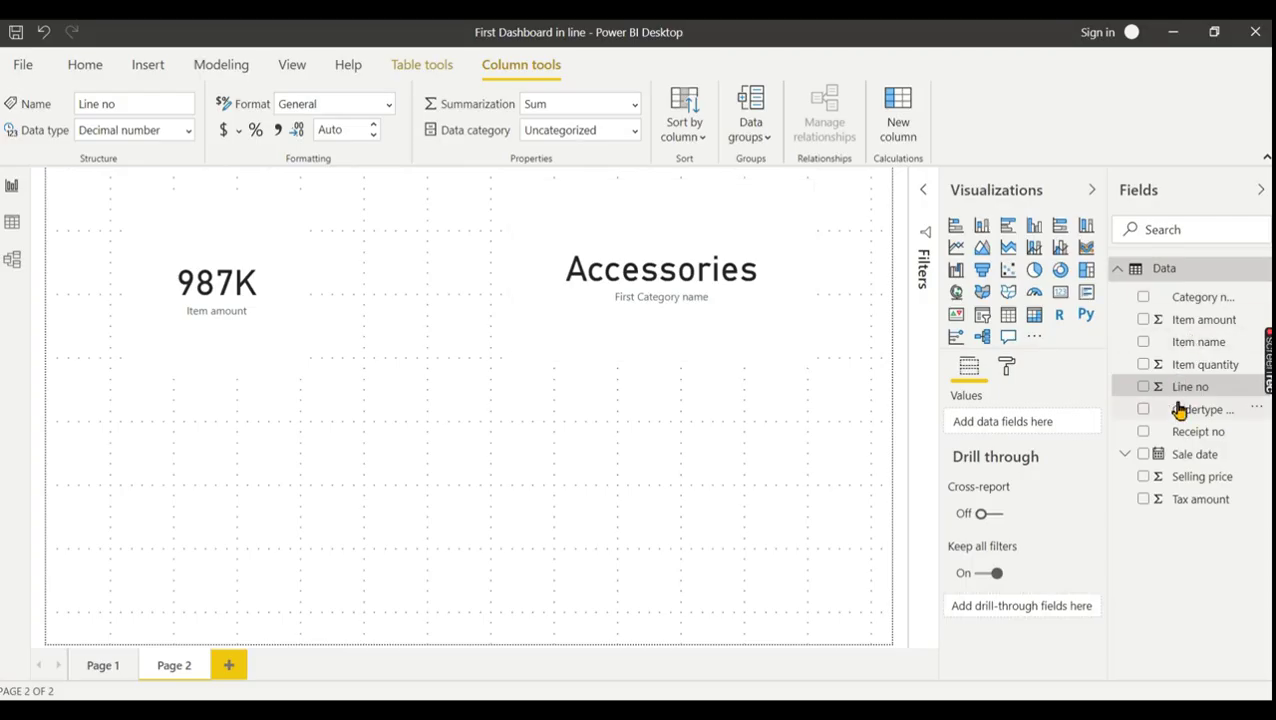
left_click(772, 464)
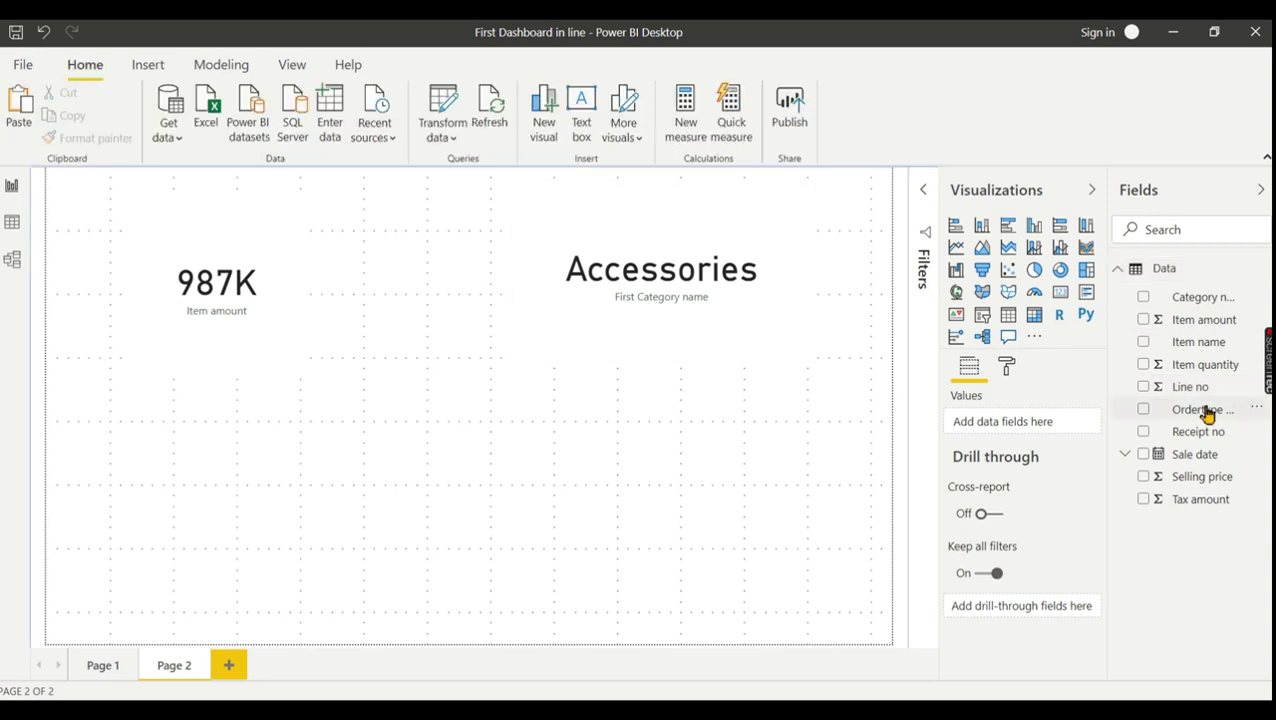
Add a widened Line no column chart showing the 54,752.60 sum, trying then removing a Category name breakdown
left_click(1146, 387)
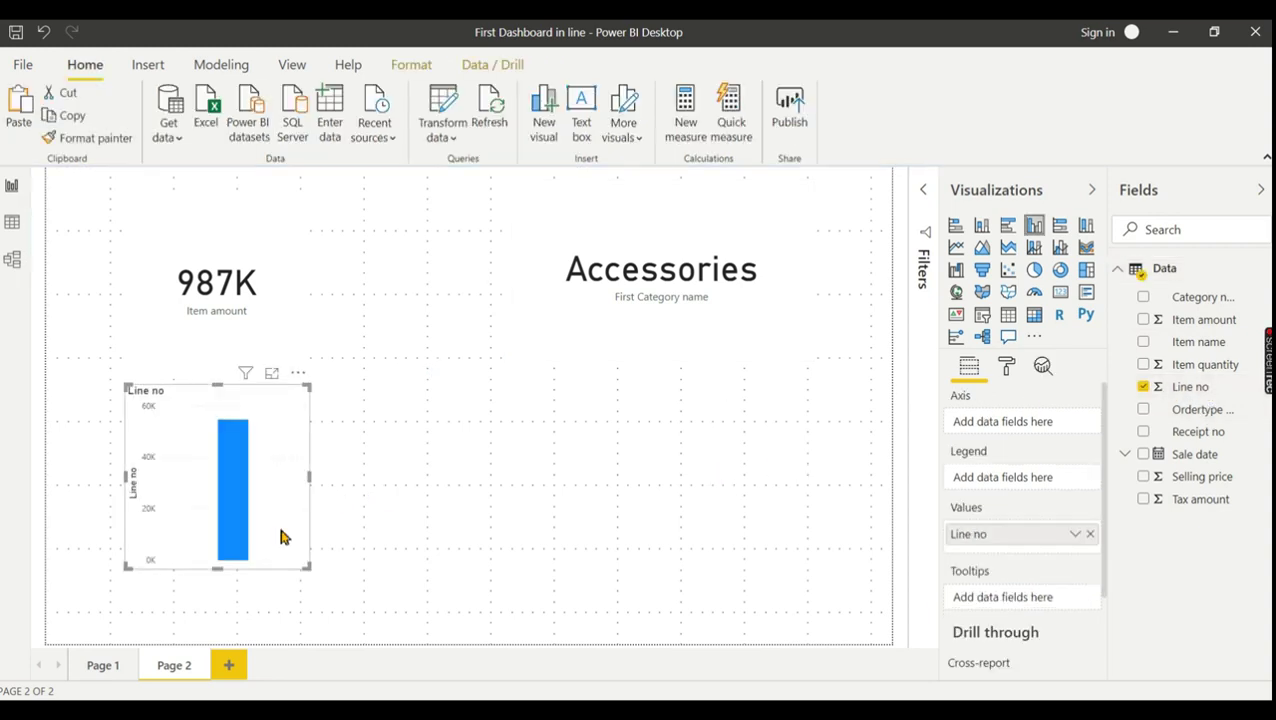
left_click_drag(307, 567, 433, 575)
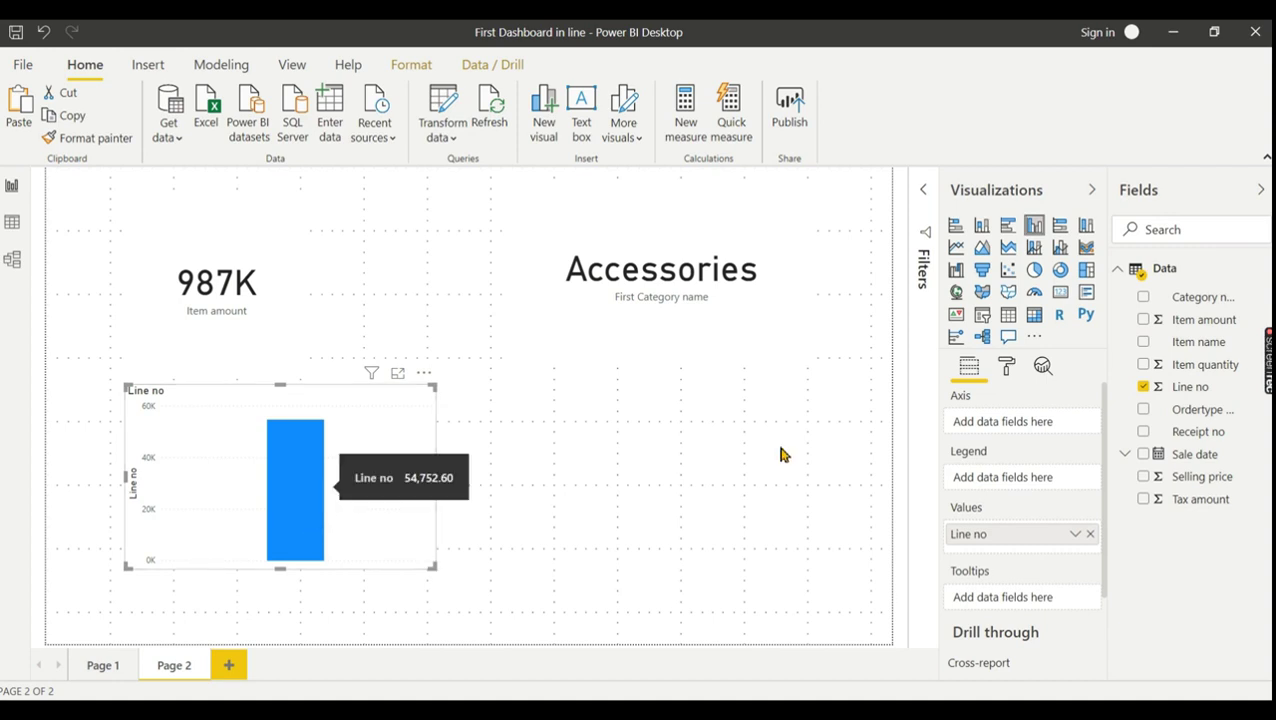
left_click(1144, 298)
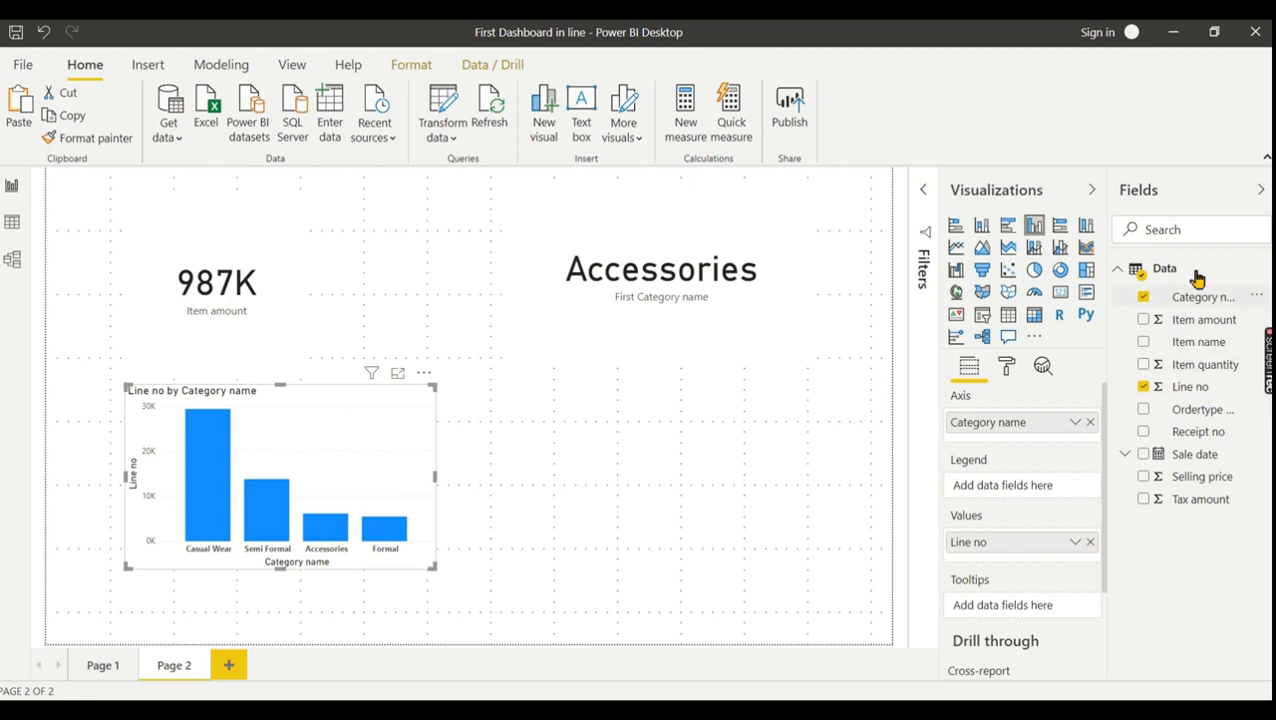
left_click(1143, 297)
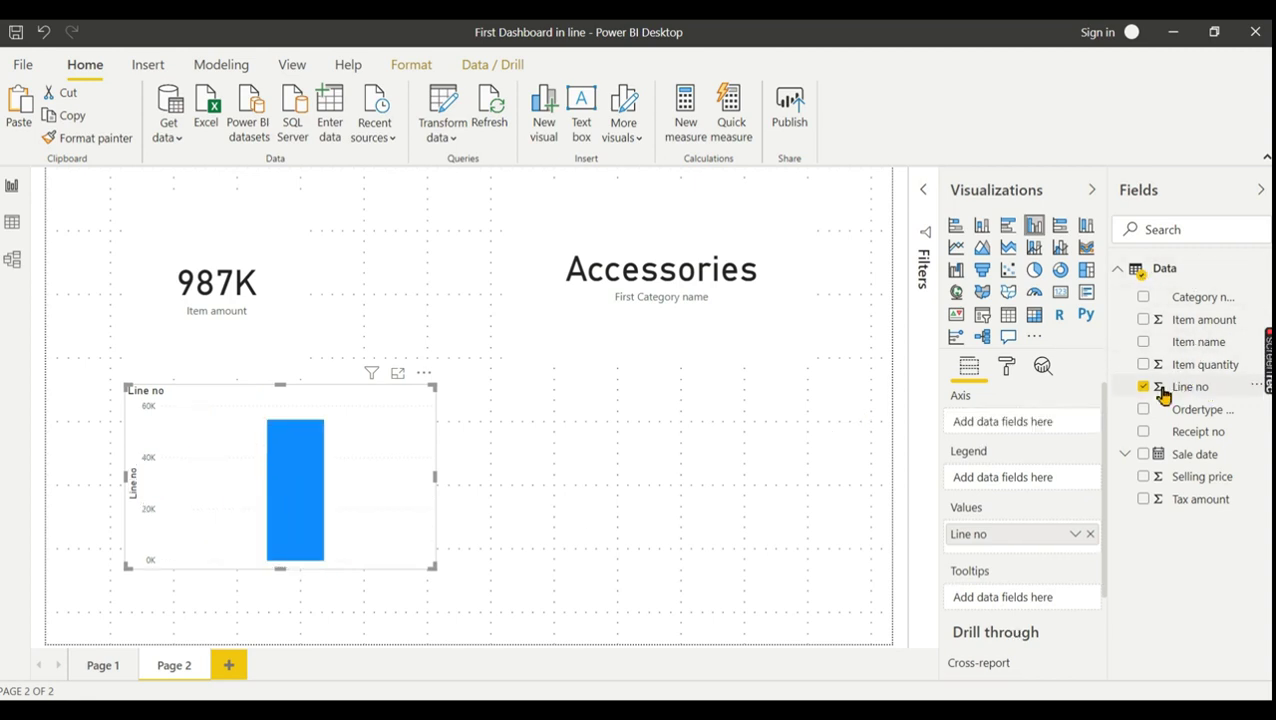
left_click(1163, 392)
Set Line no to Don't summarize and move it from Sum of Line no values onto the chart axis
left_click(634, 106)
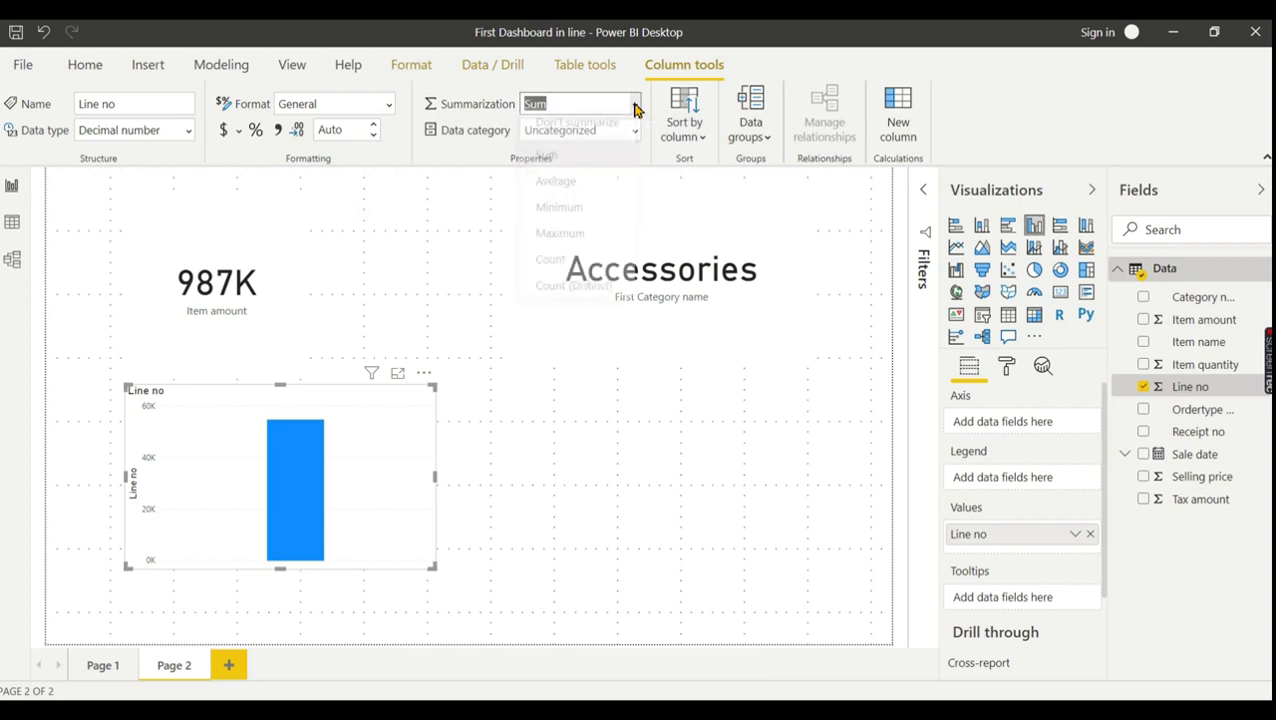
left_click(615, 128)
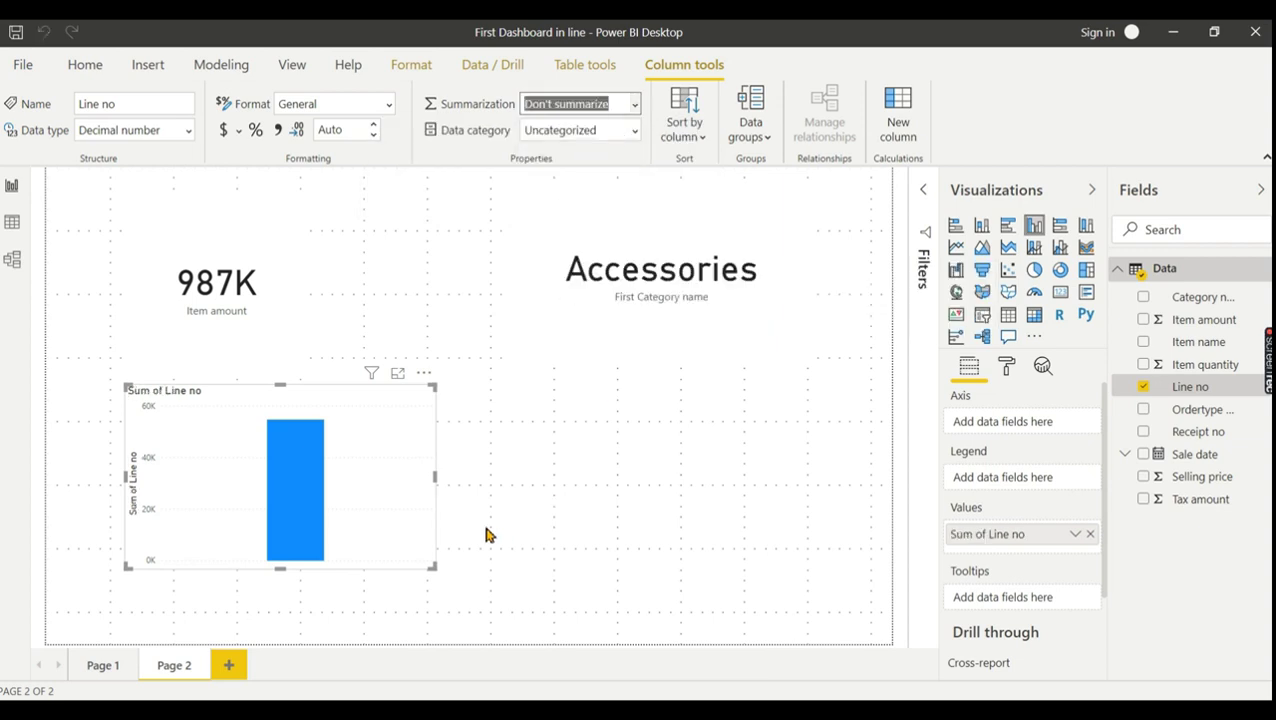
left_click(545, 504)
left_click(410, 500)
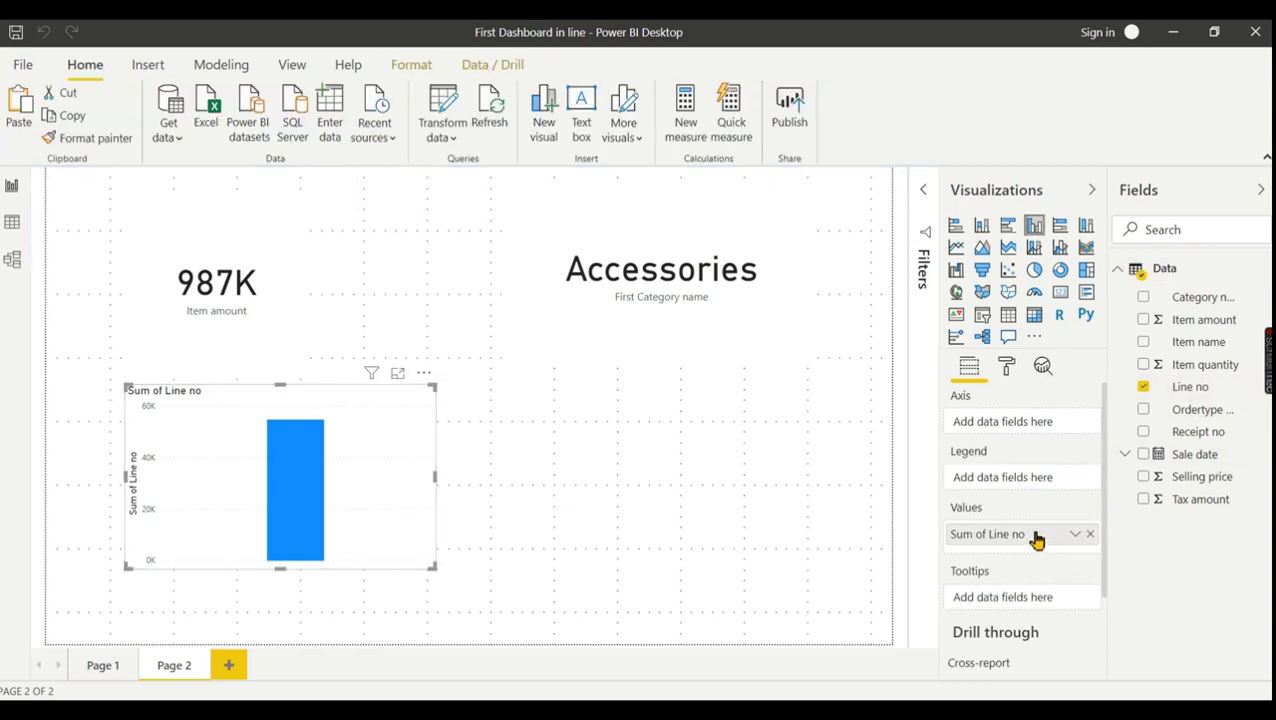
left_click(1076, 536)
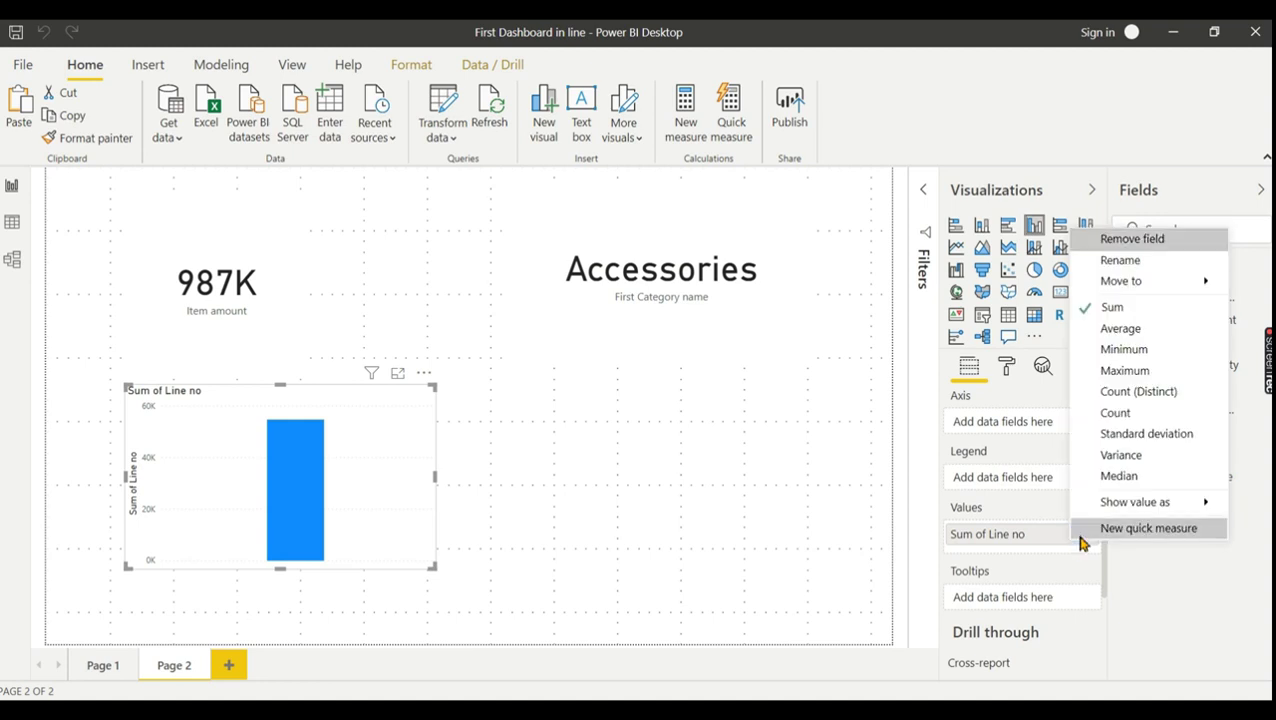
left_click(1120, 316)
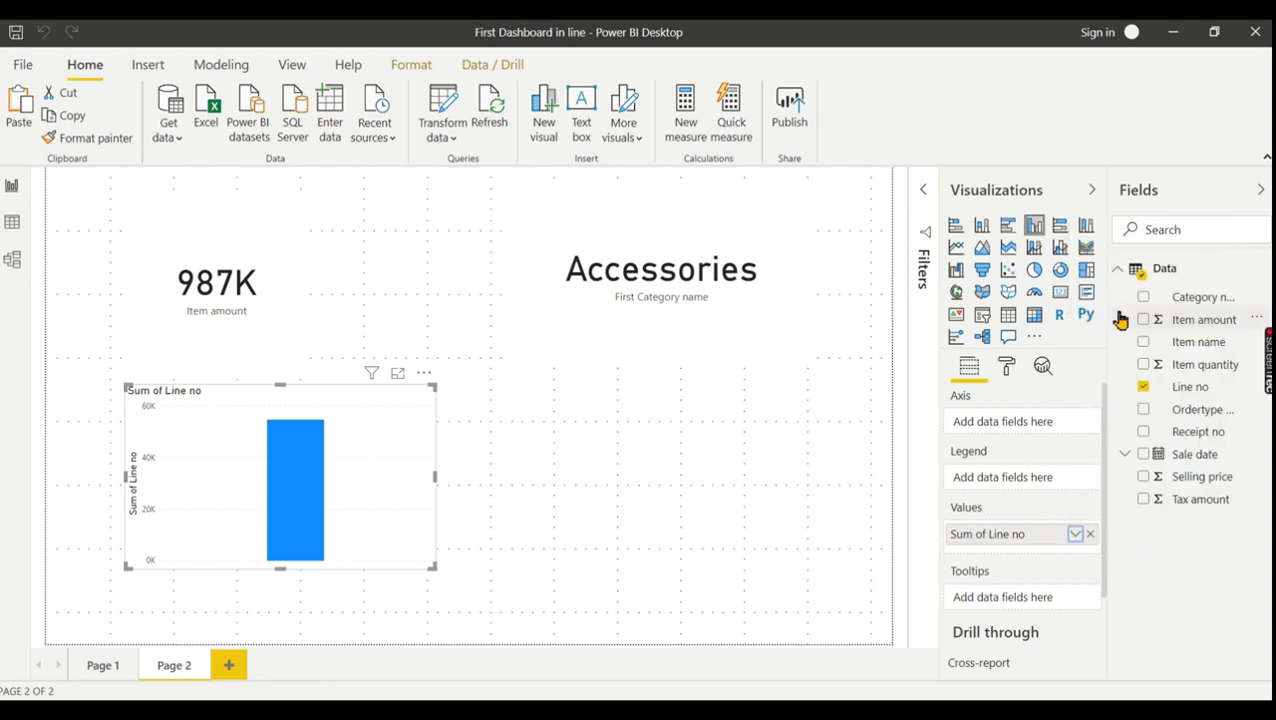
left_click(1090, 534)
left_click(1146, 388)
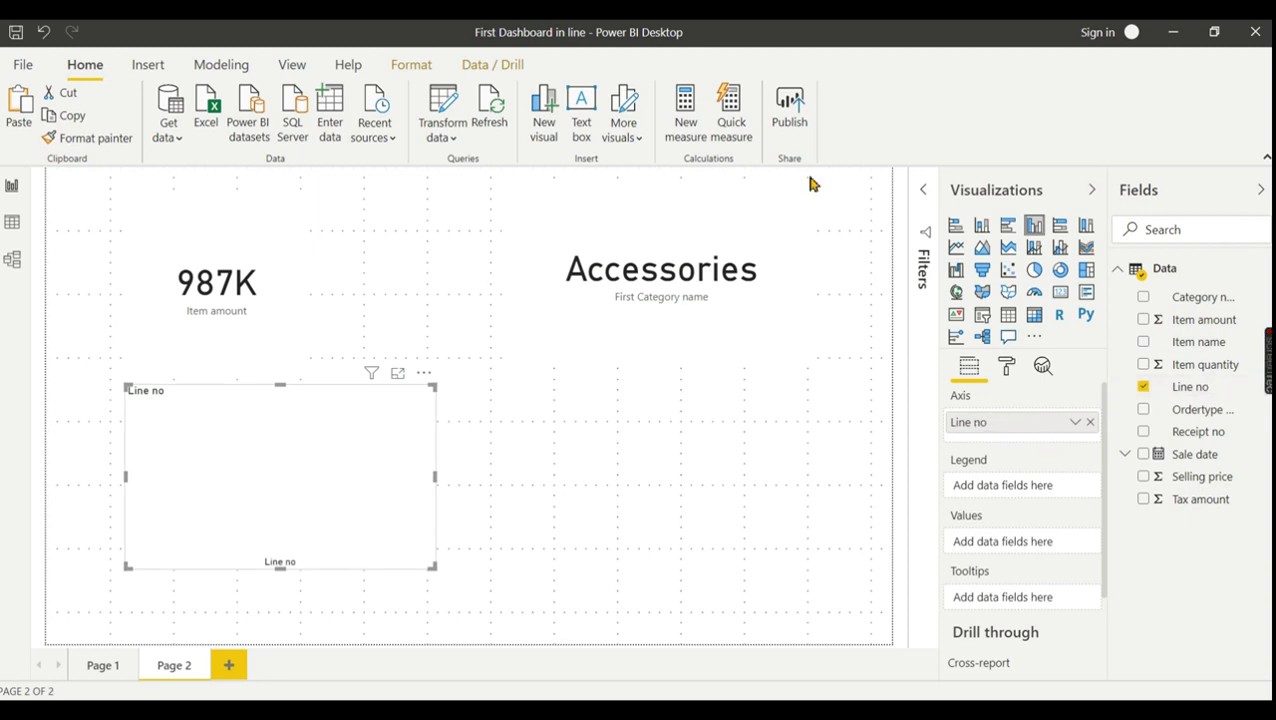
Change the Line no column's data type from Decimal number to Text
left_click(1190, 388)
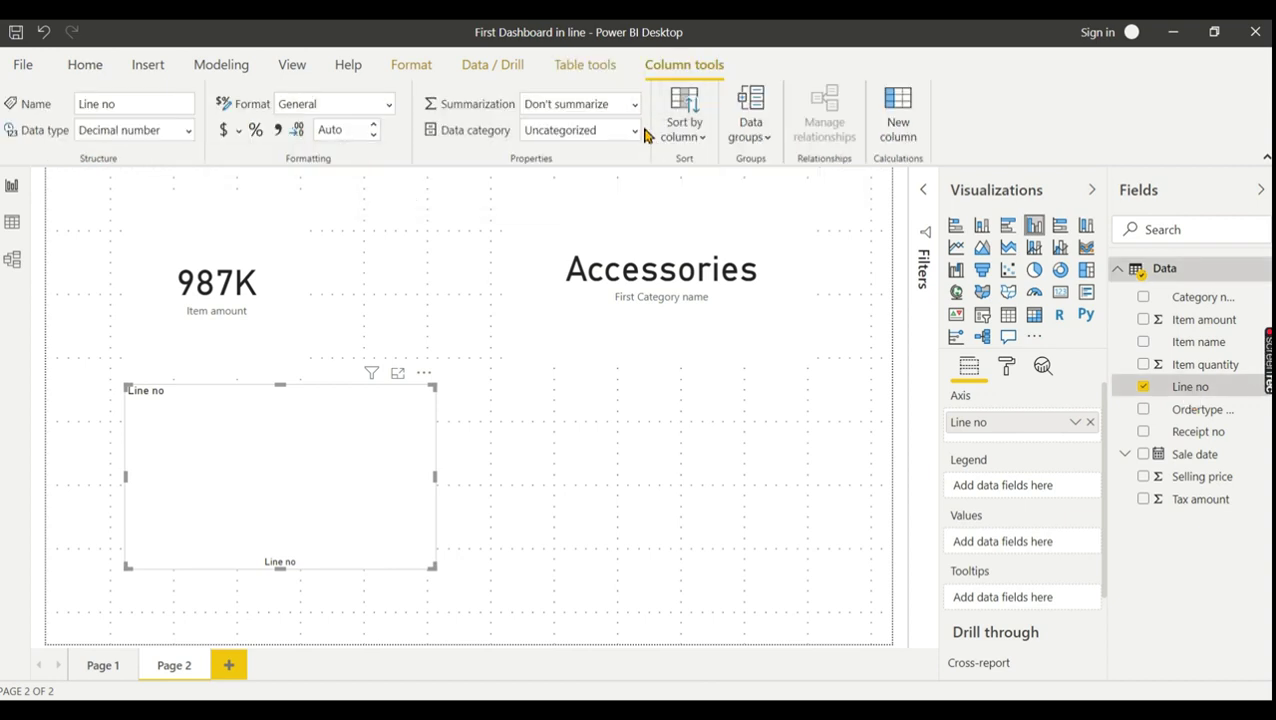
left_click(189, 131)
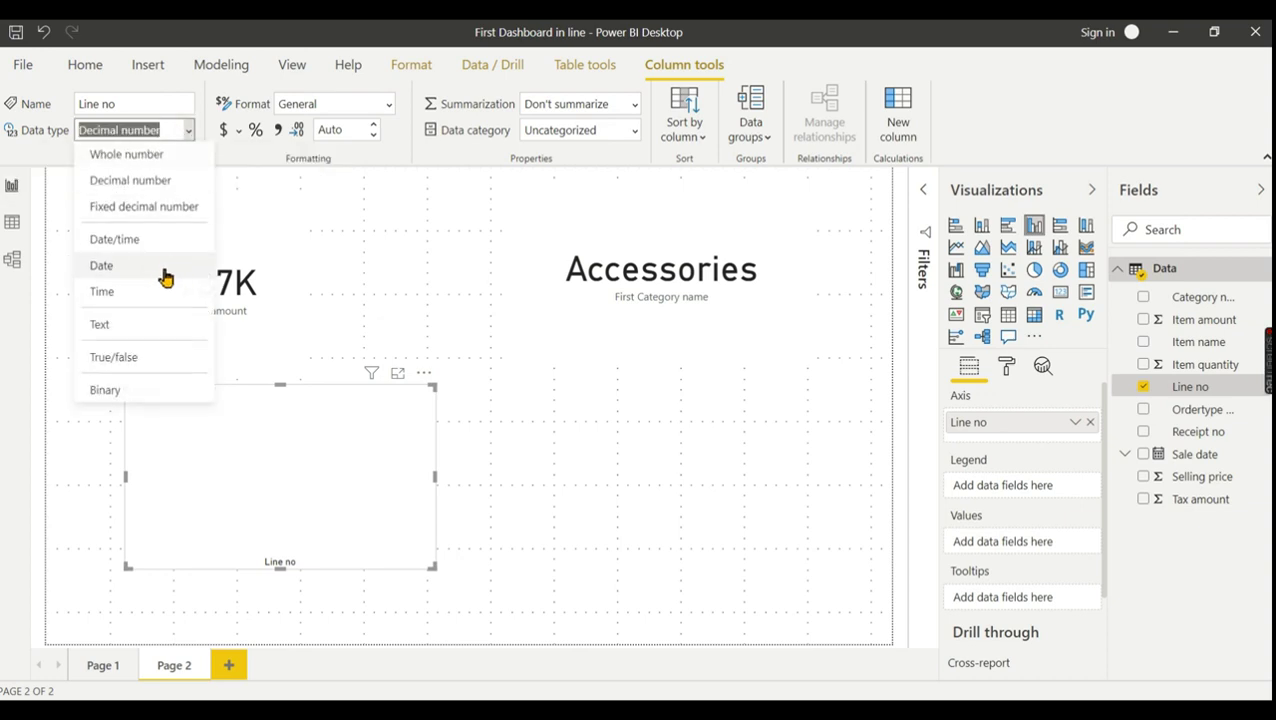
left_click(143, 337)
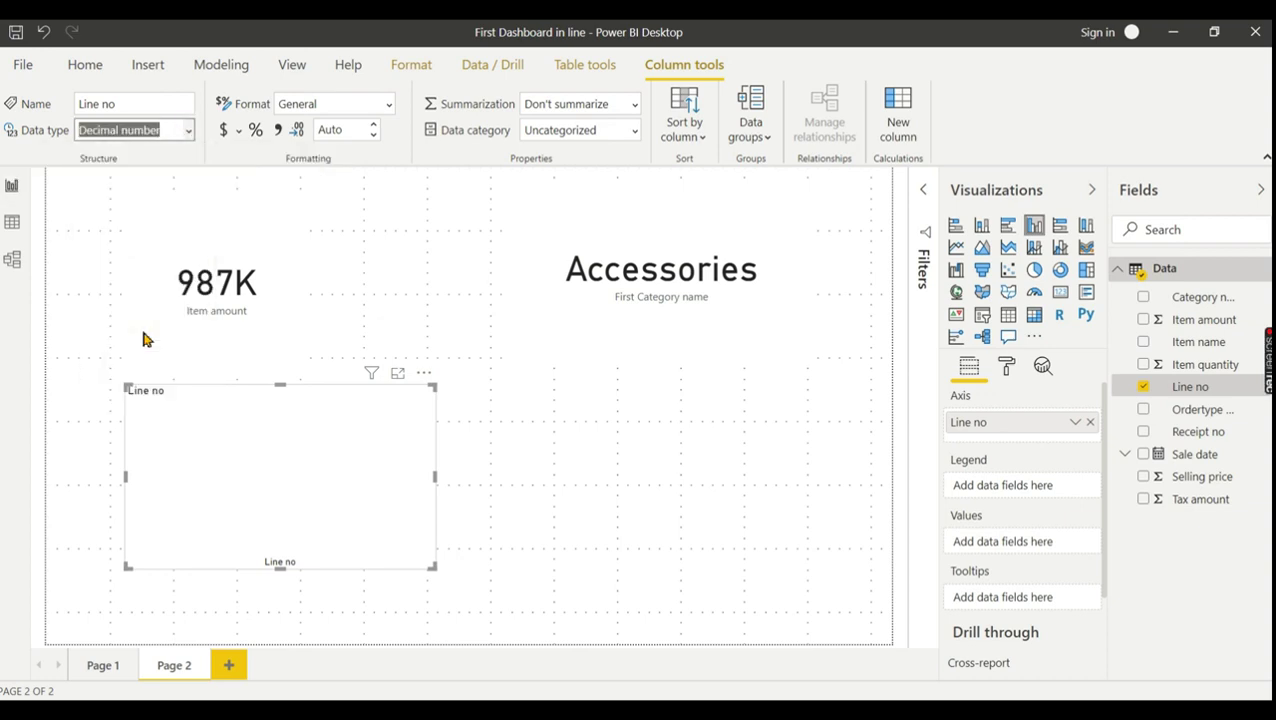
left_click(681, 490)
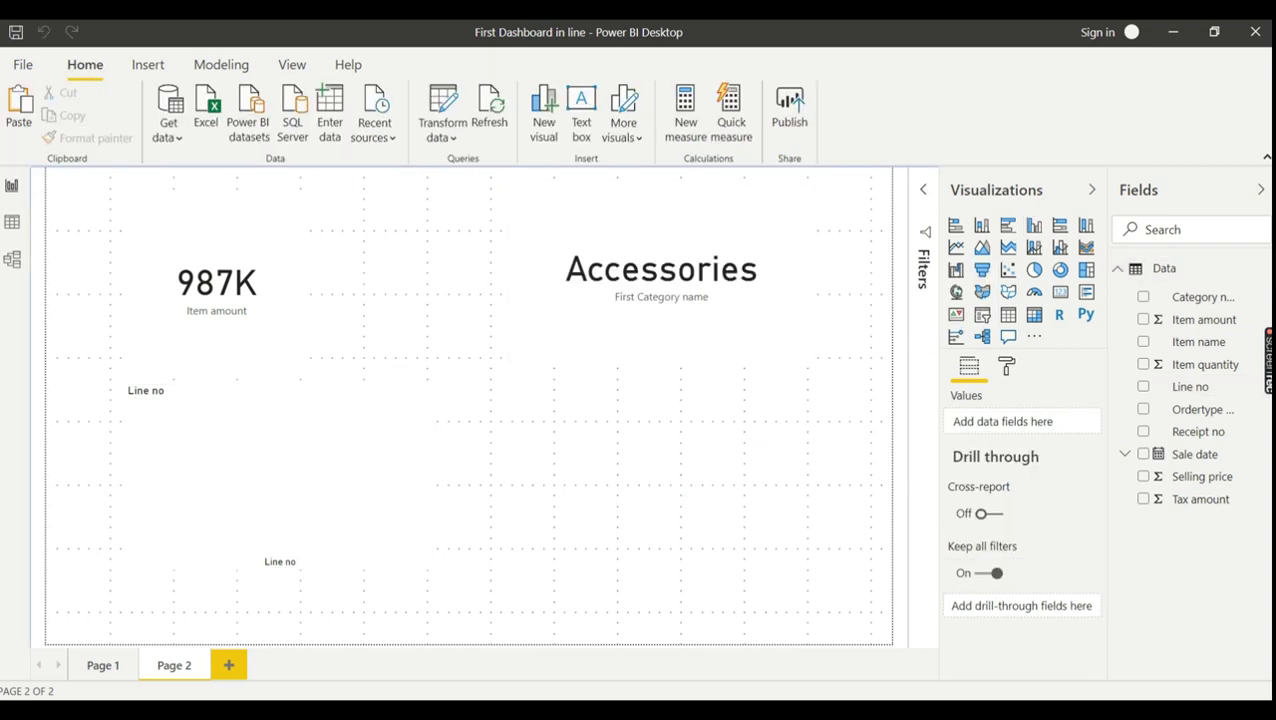
left_click(1205, 297)
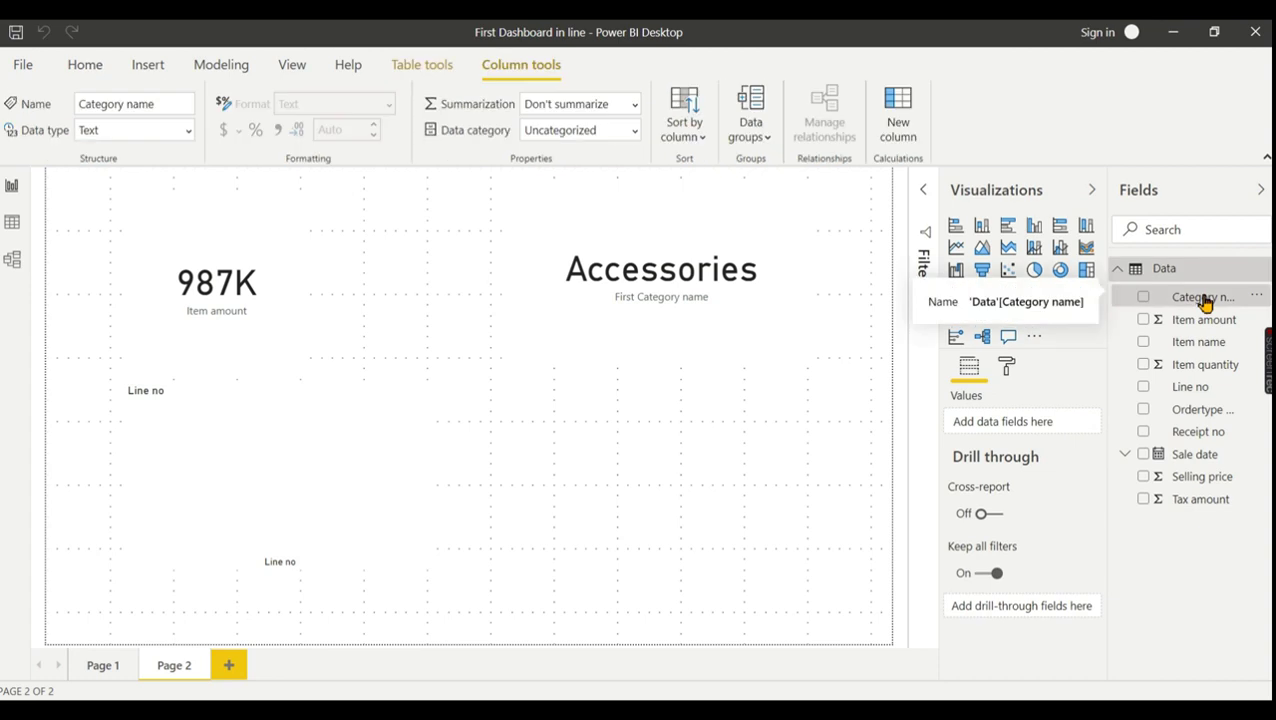
left_click(188, 131)
left_click(166, 157)
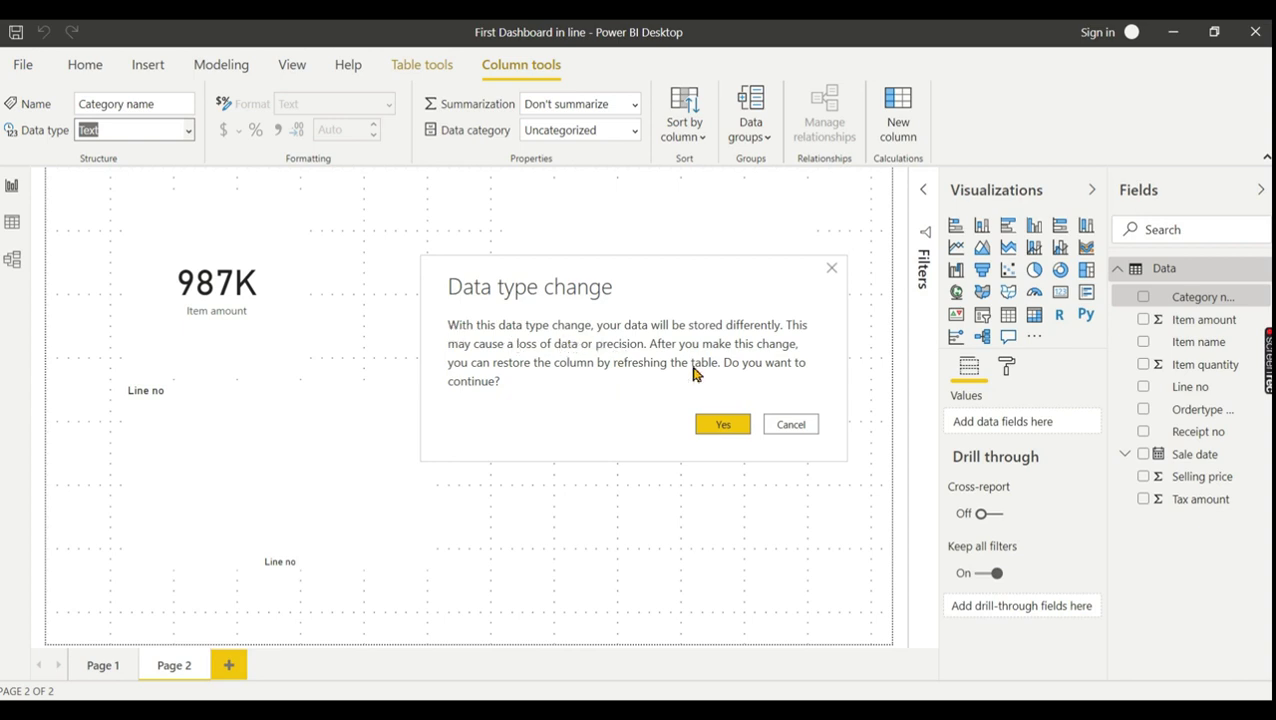
left_click(723, 427)
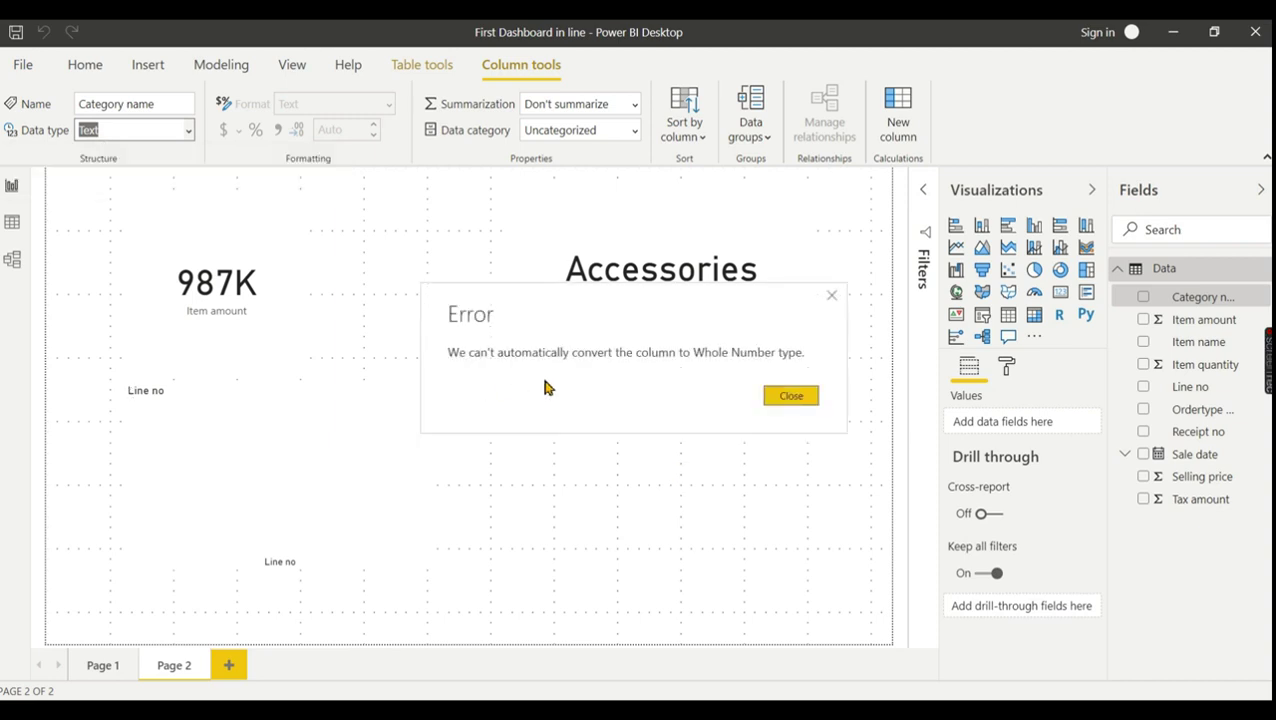
left_click(790, 396)
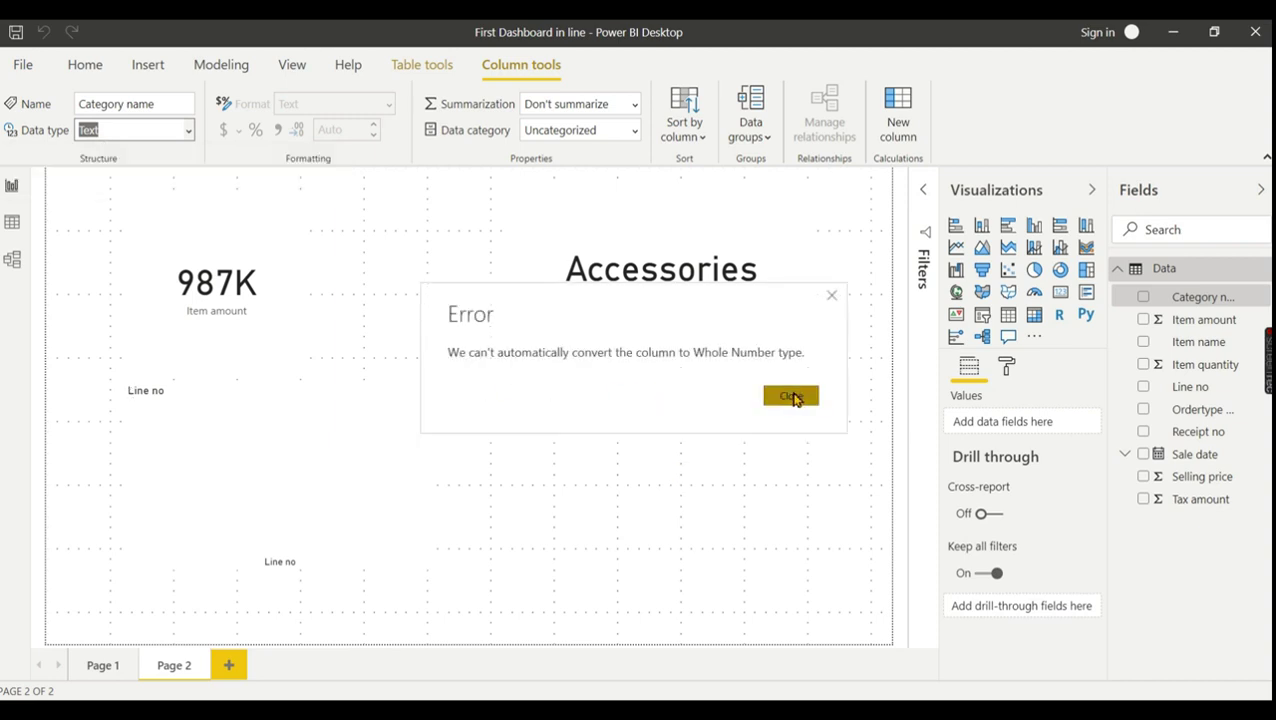
left_click(705, 447)
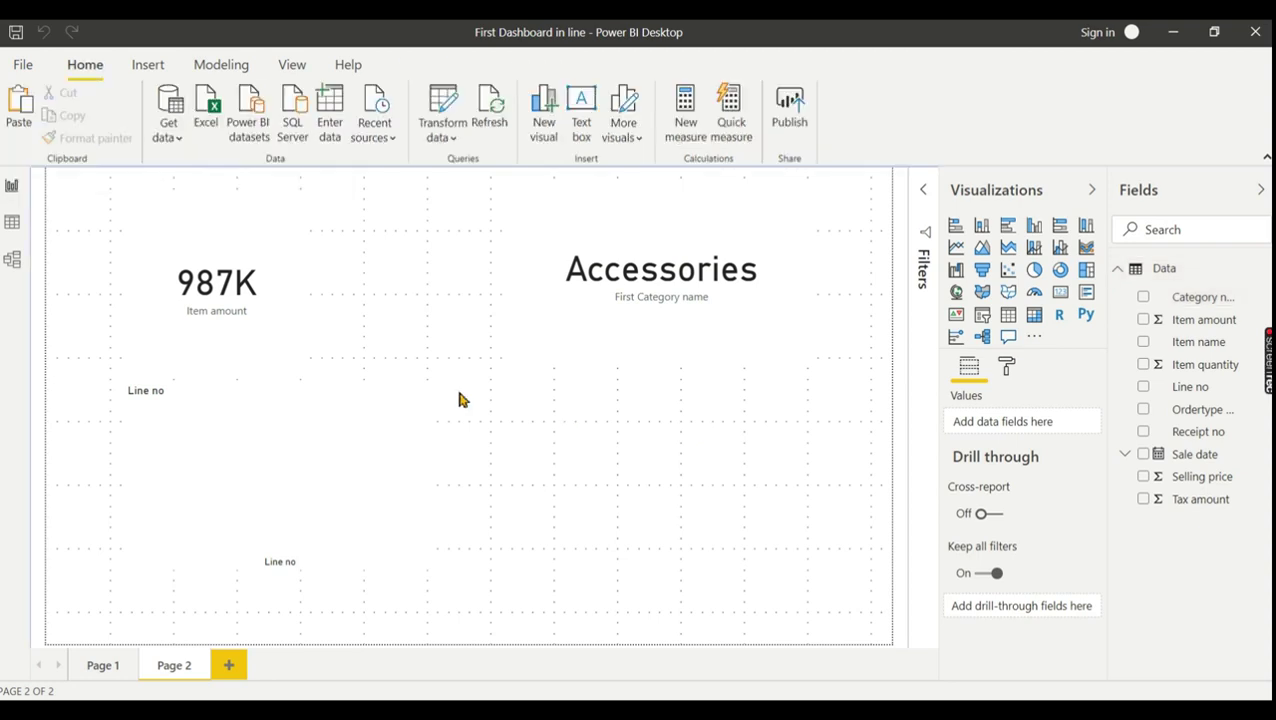
Delete the Line no chart, leaving the 987K Item amount and Accessories cards
left_click(1179, 398)
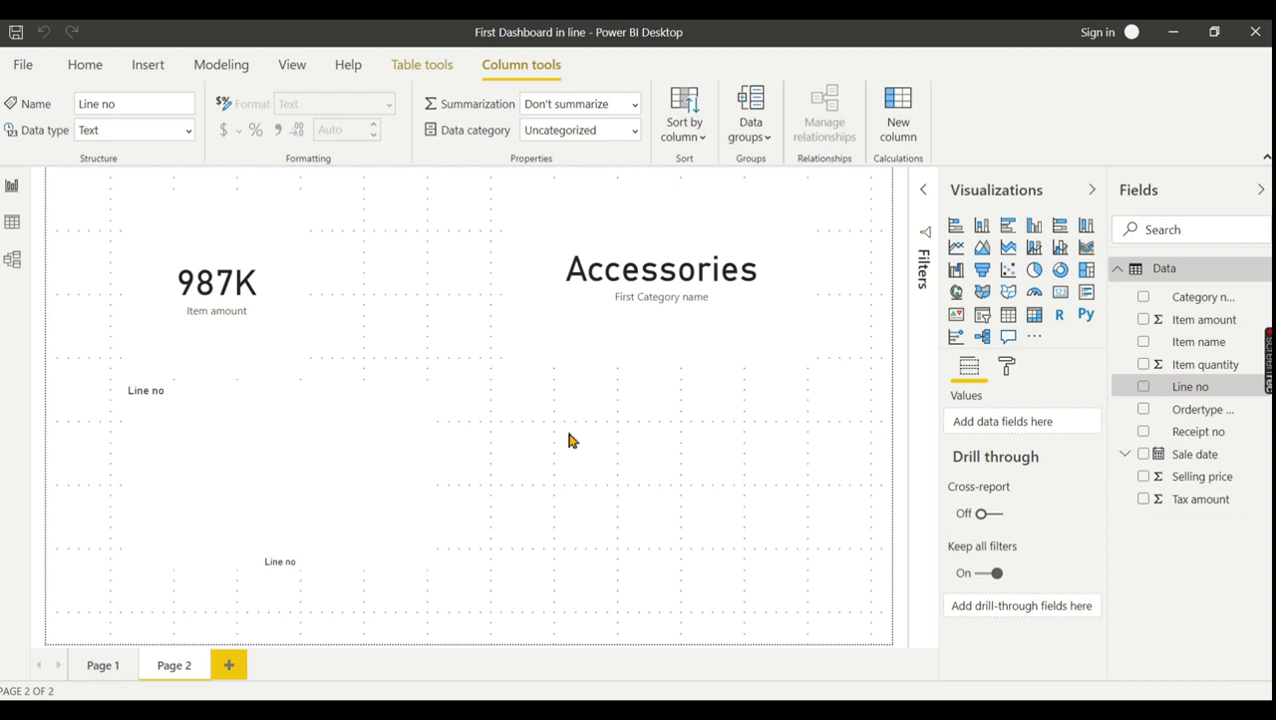
left_click(302, 466)
key("Delete")
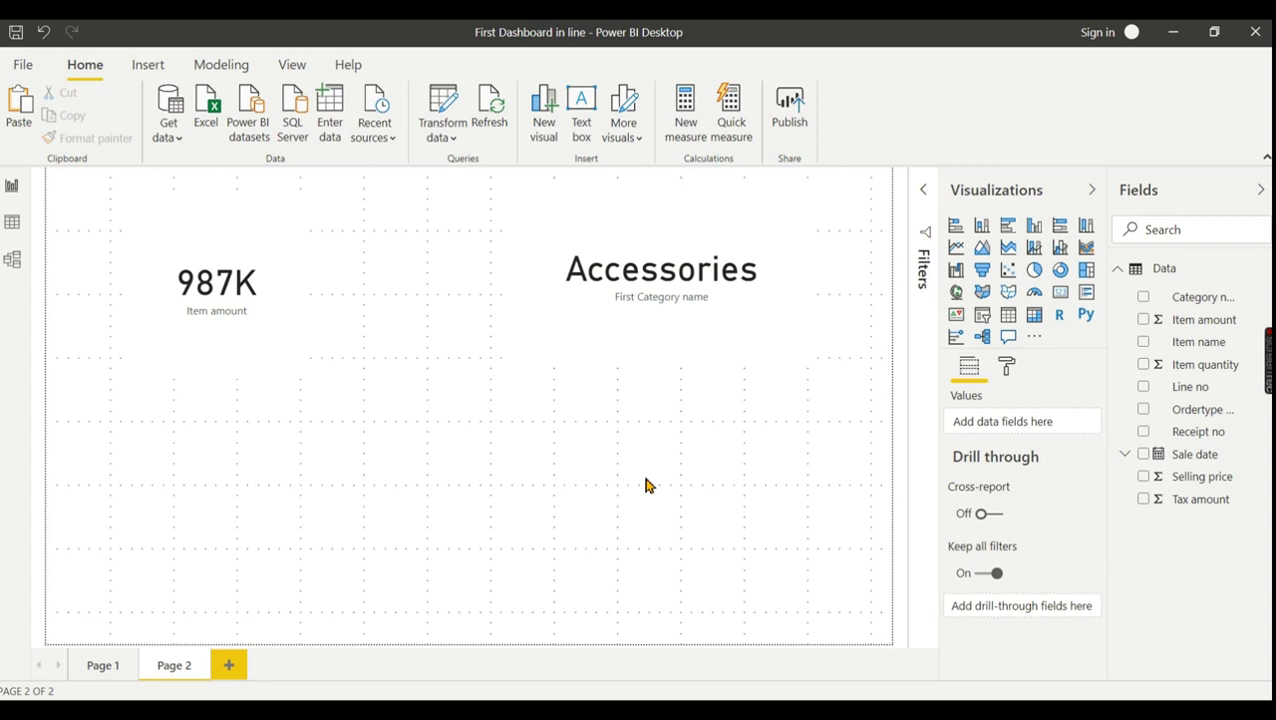
mouse_move(1262, 375)
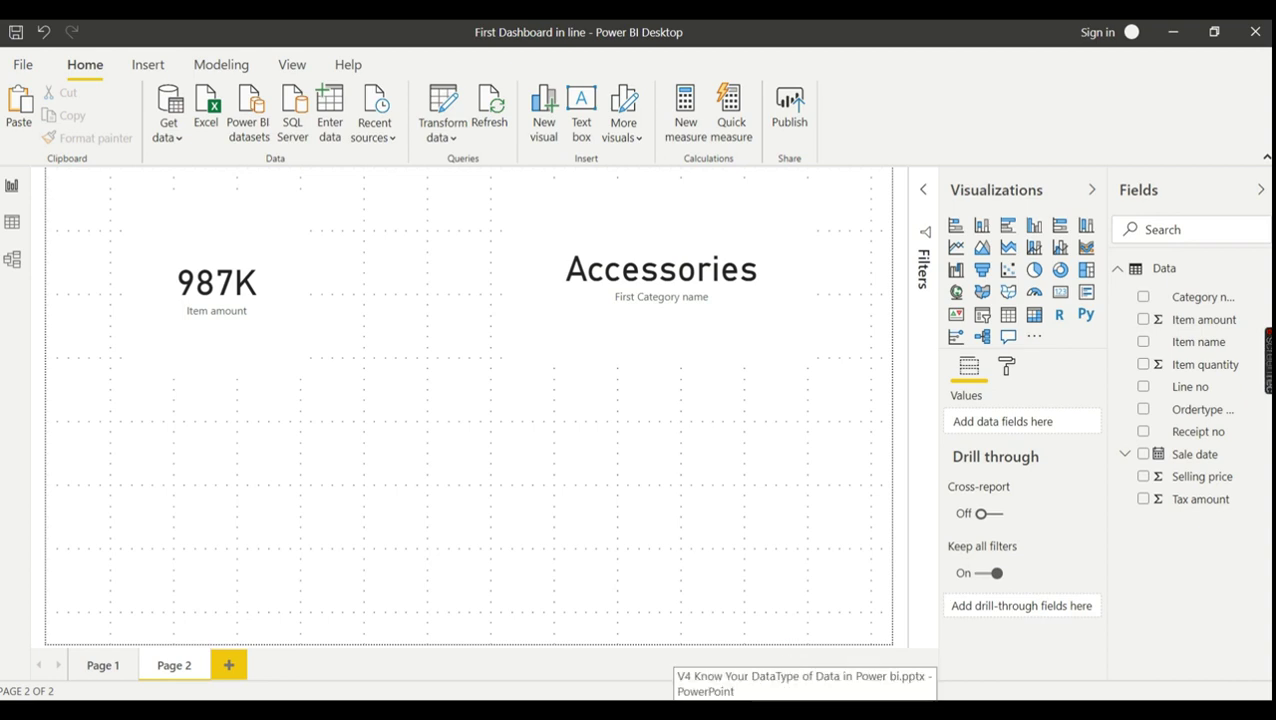
Switch to the V4 Know Your DataType of Data in Power bi presentation in PowerPoint
left_click(800, 662)
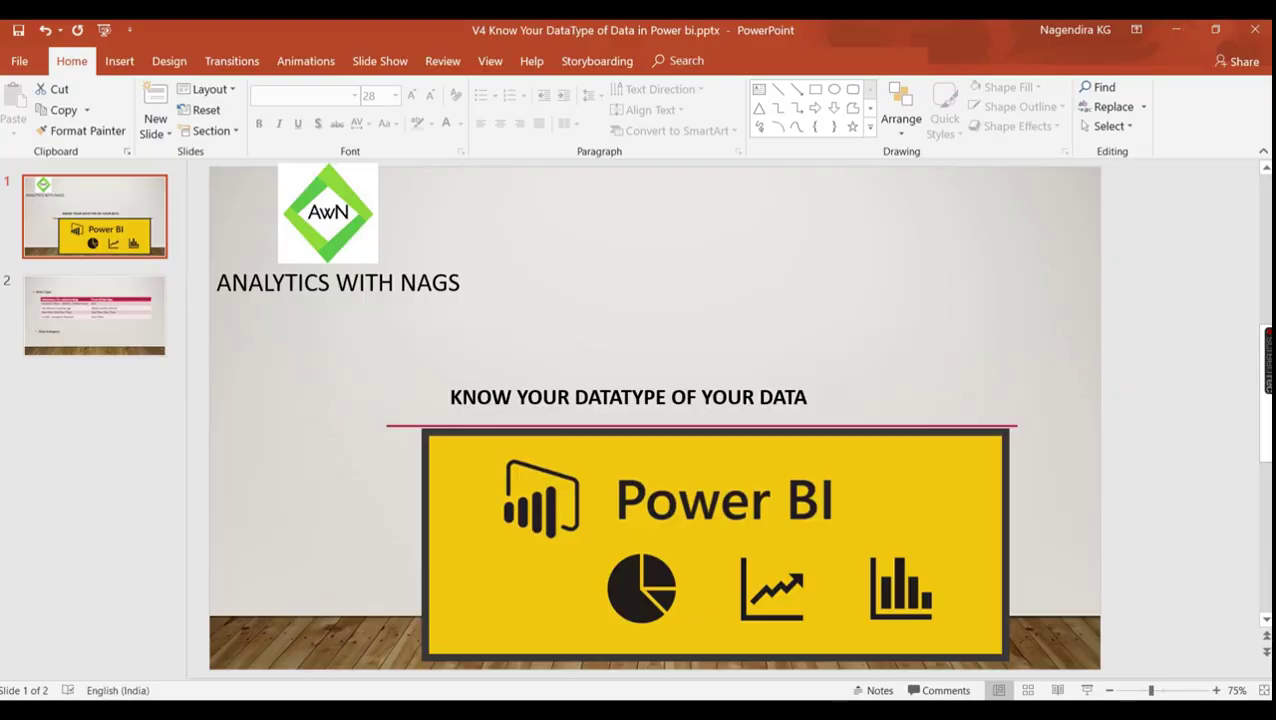